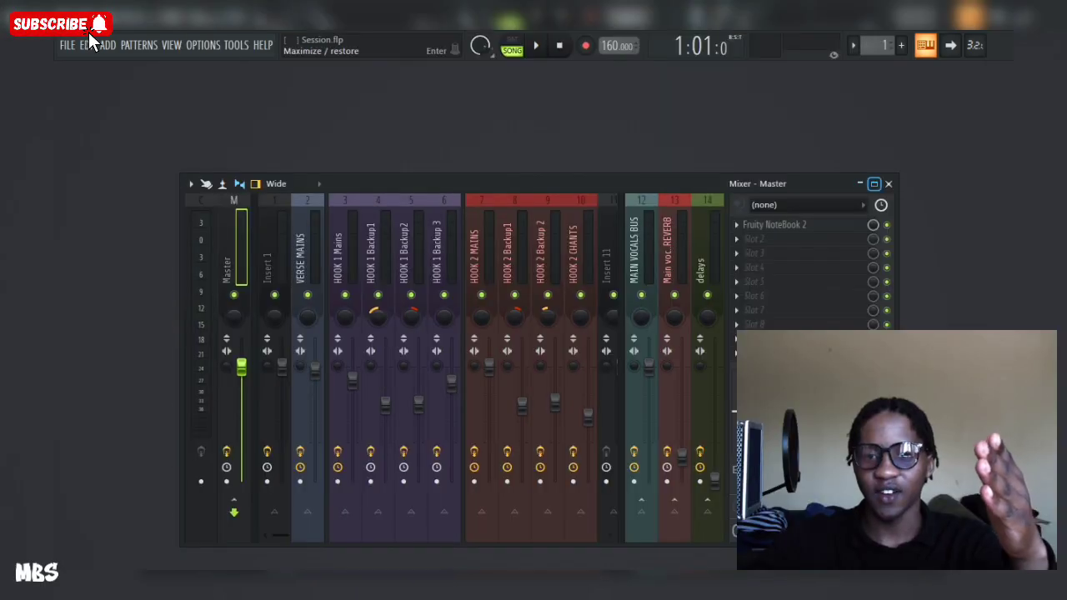
Step: Open the playlist, zoom into the verse and enlarge the VERSE MAINS track's height to see its vocal clips
click(874, 184)
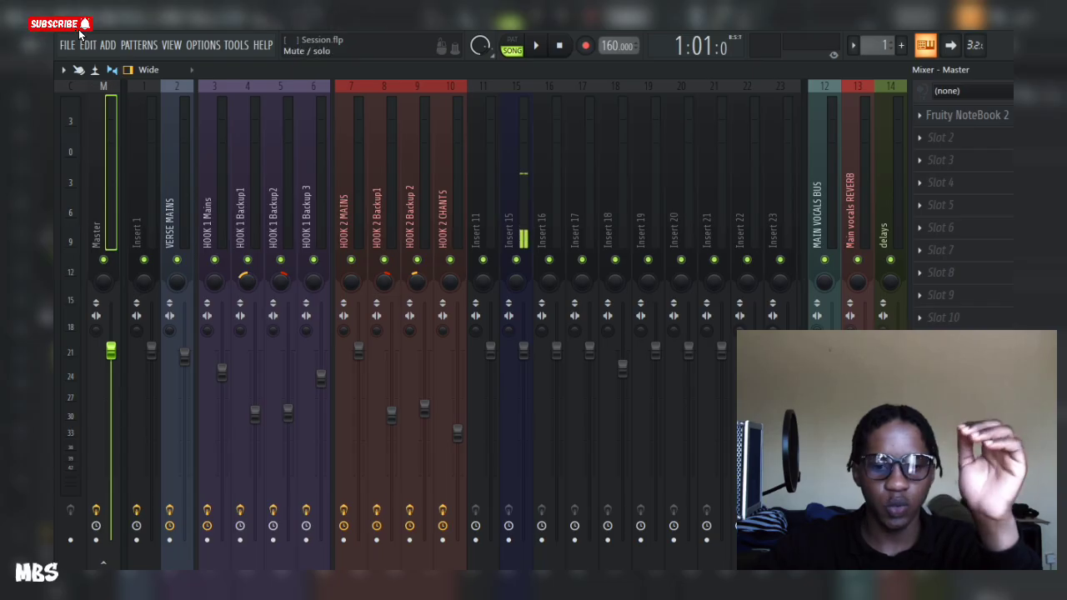
key(F5)
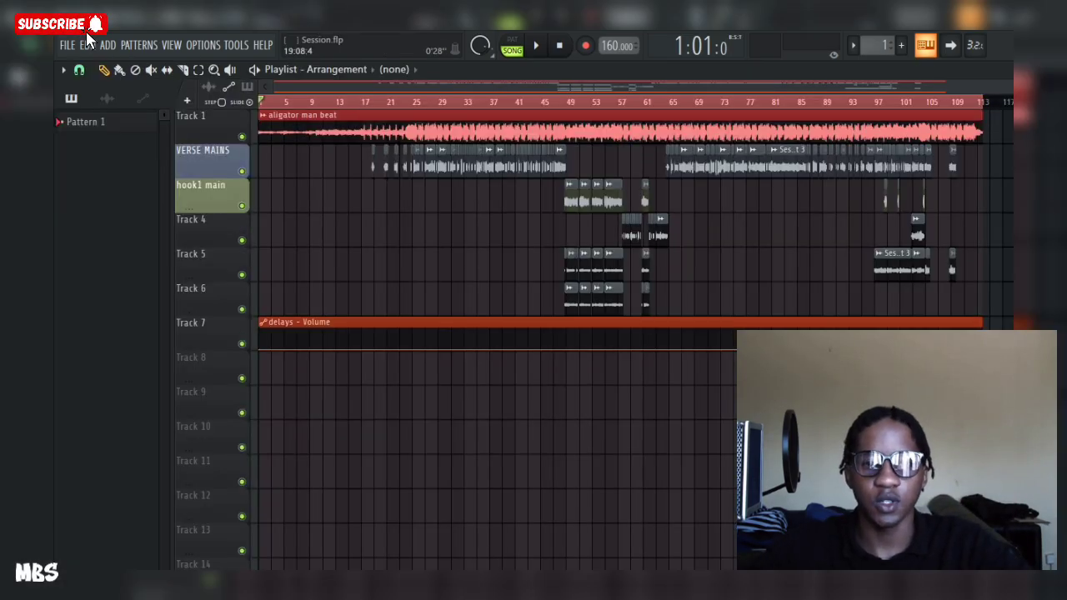
scroll(377, 242, up, 4)
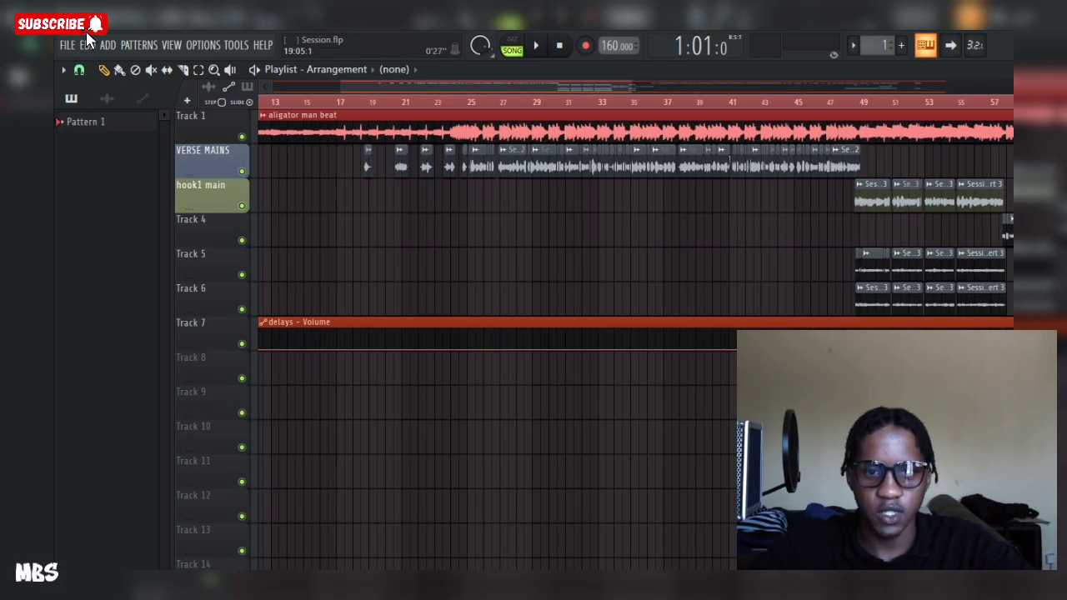
scroll(430, 242, up, 3)
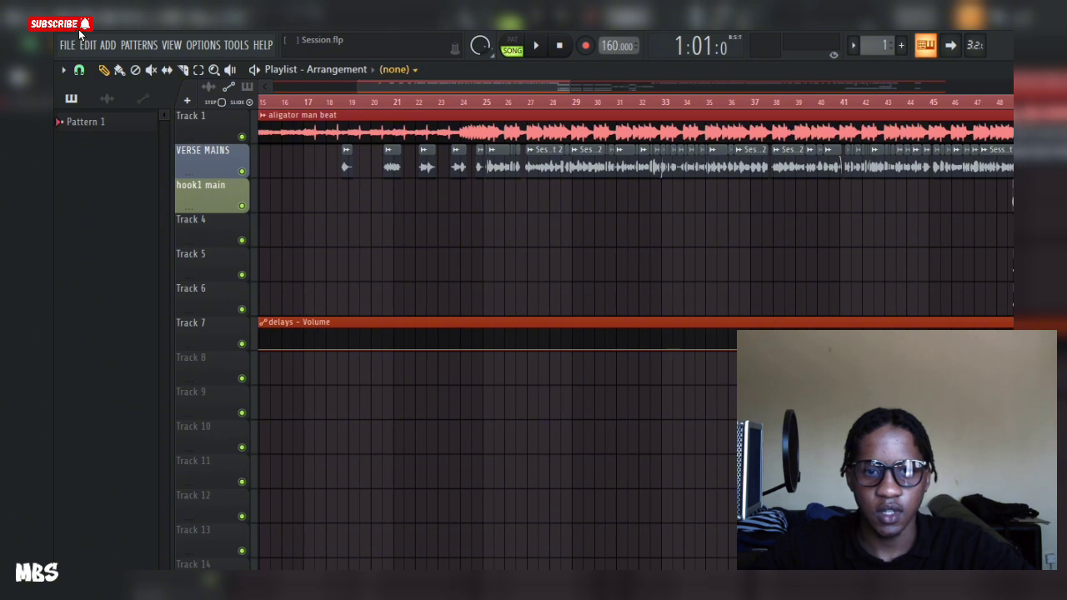
scroll(500, 242, left, 3)
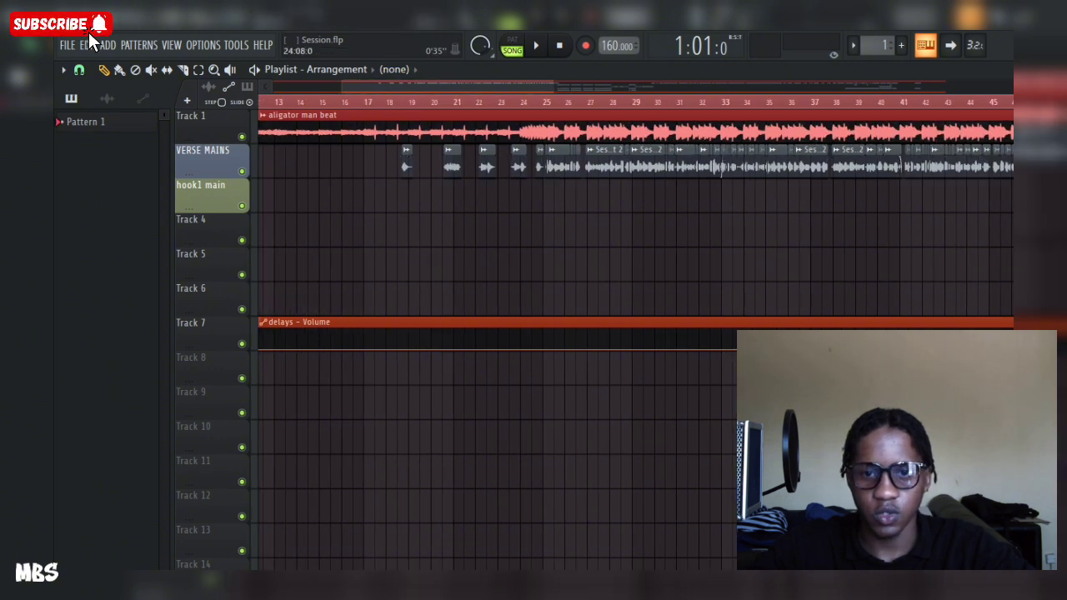
scroll(462, 242, up, 5)
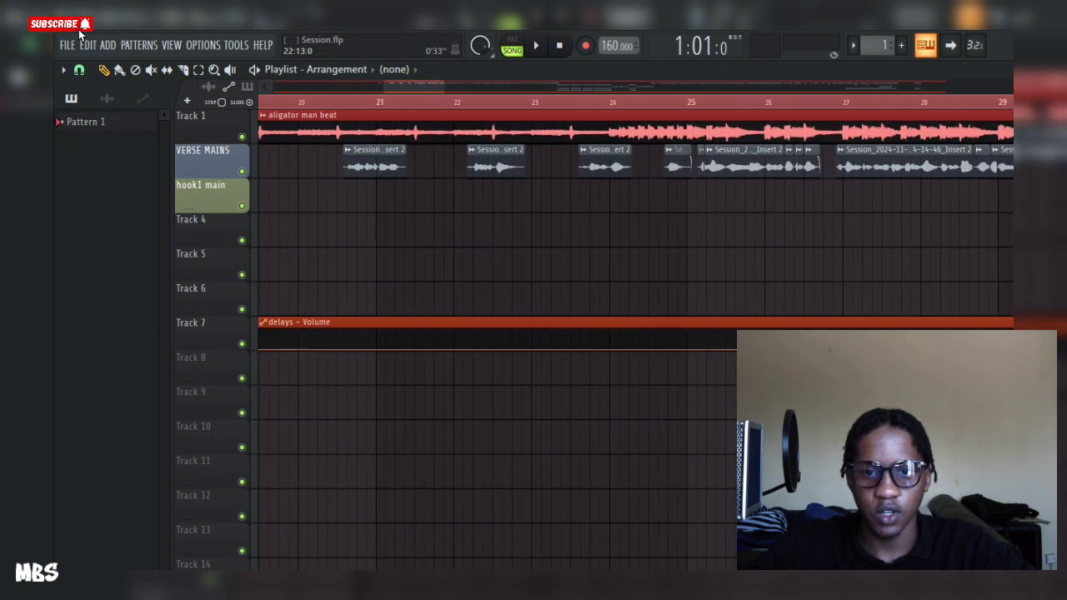
scroll(517, 242, down, 1)
drag(208, 177, 209, 373)
scroll(513, 104, down, 3)
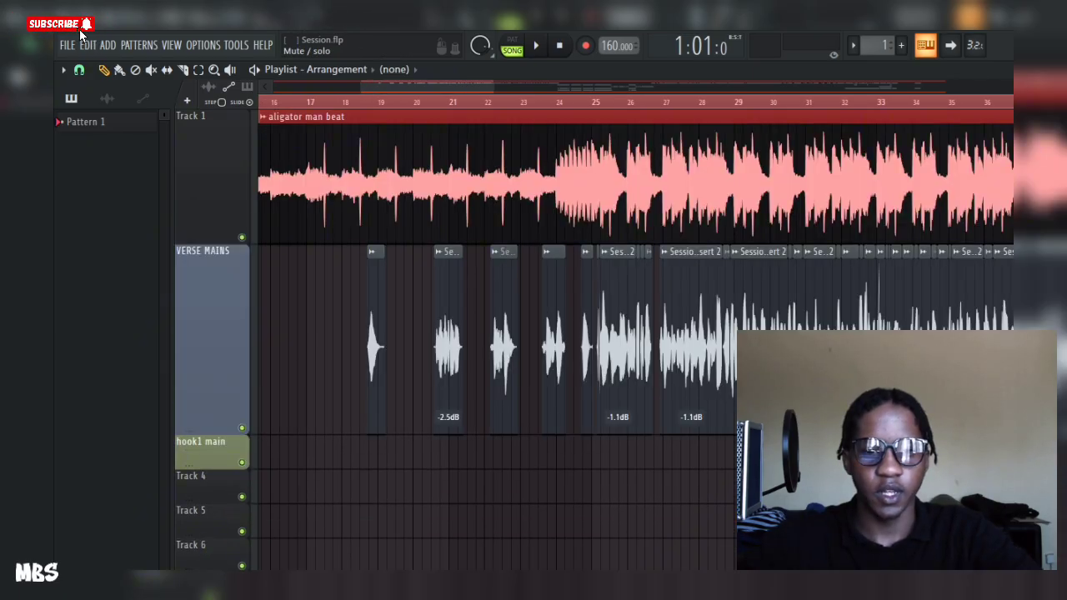
right_click(242, 427)
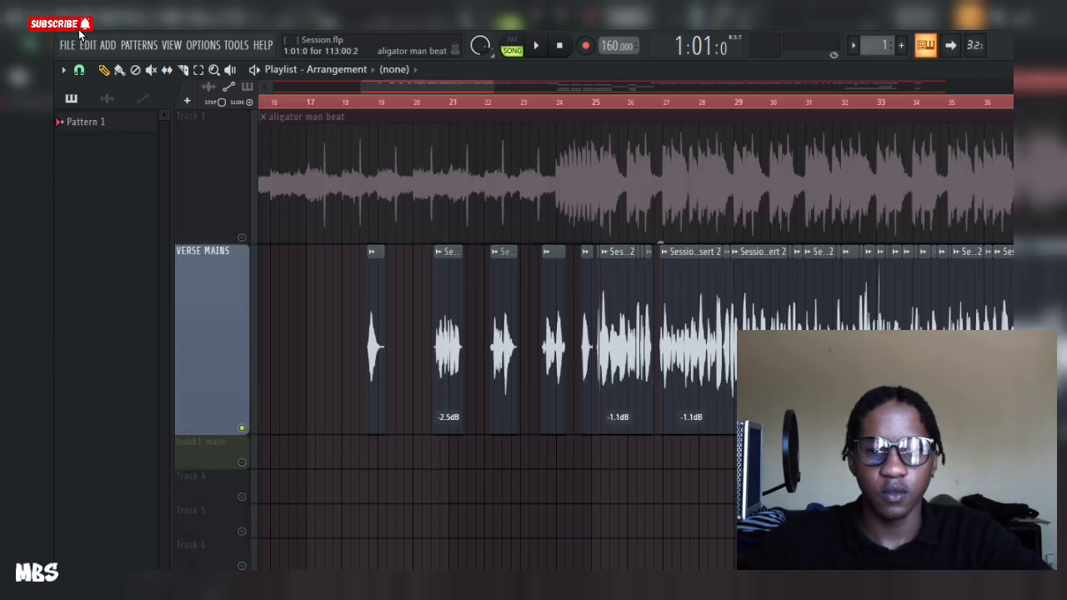
Step: Set the playback position near bar 24 and play the verse to listen to the VERSE MAINS vocals
click(589, 101)
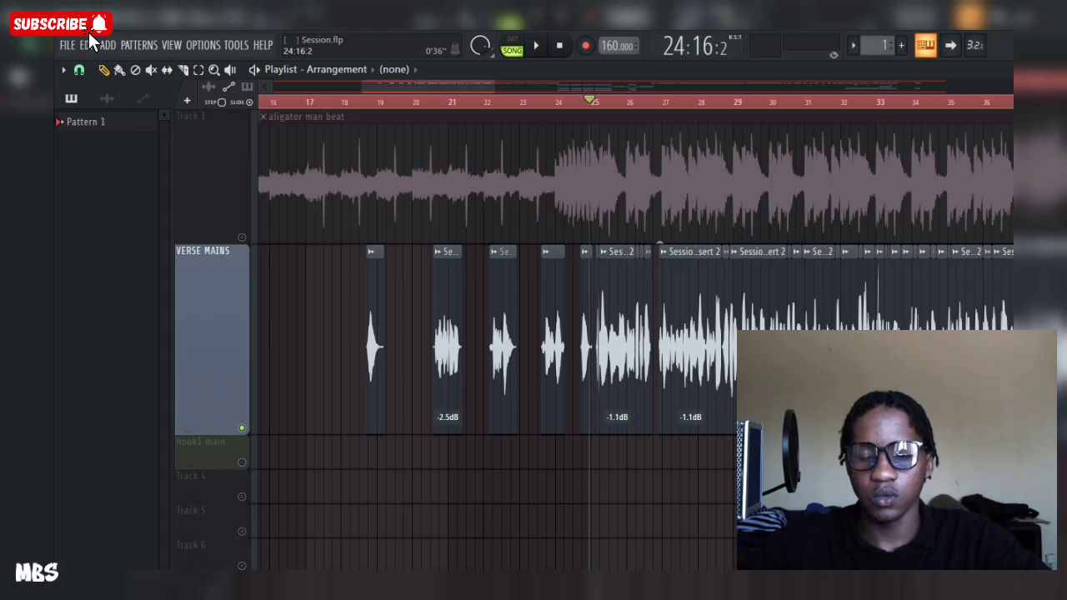
key(F9)
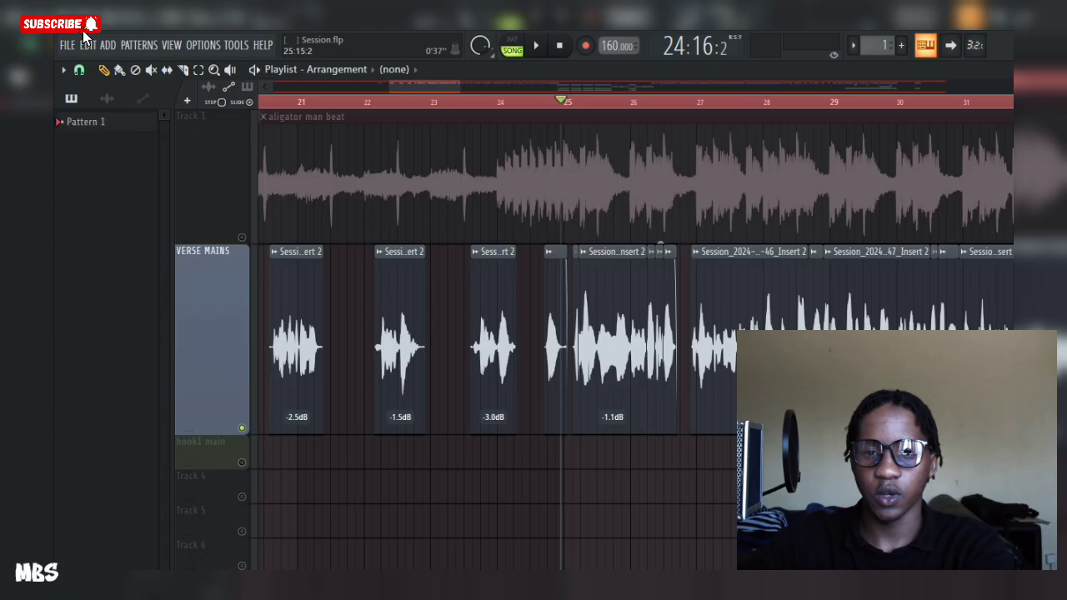
scroll(624, 333, up, 3)
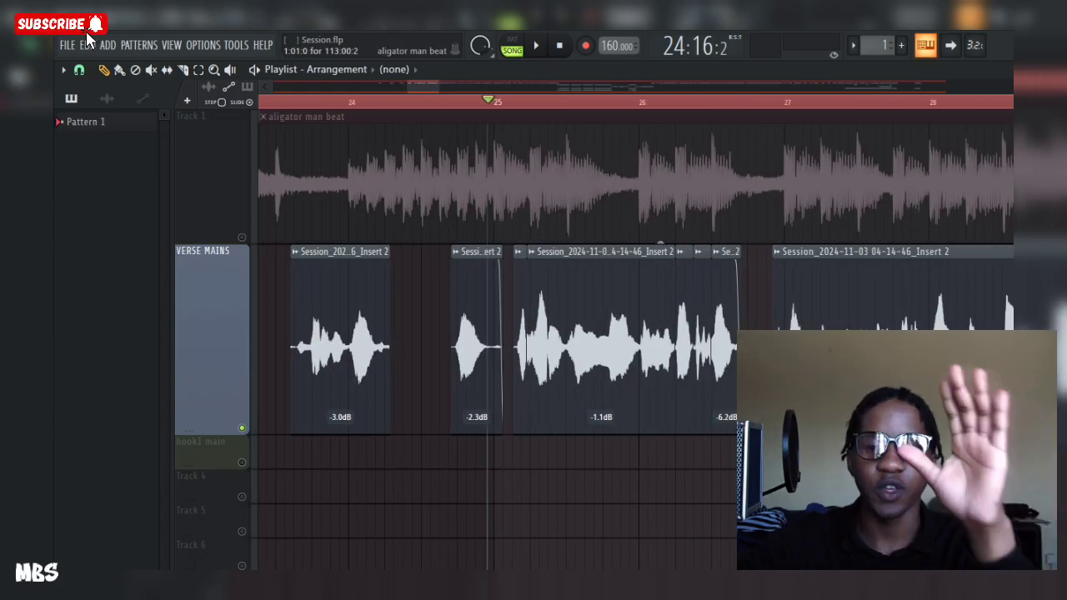
key(space)
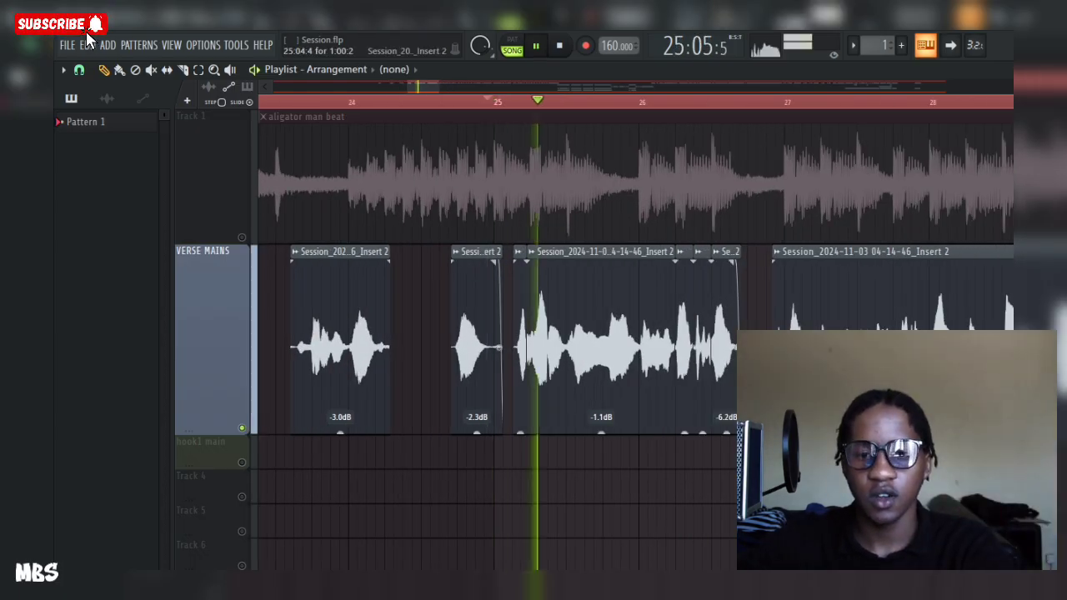
scroll(523, 102, down, 1)
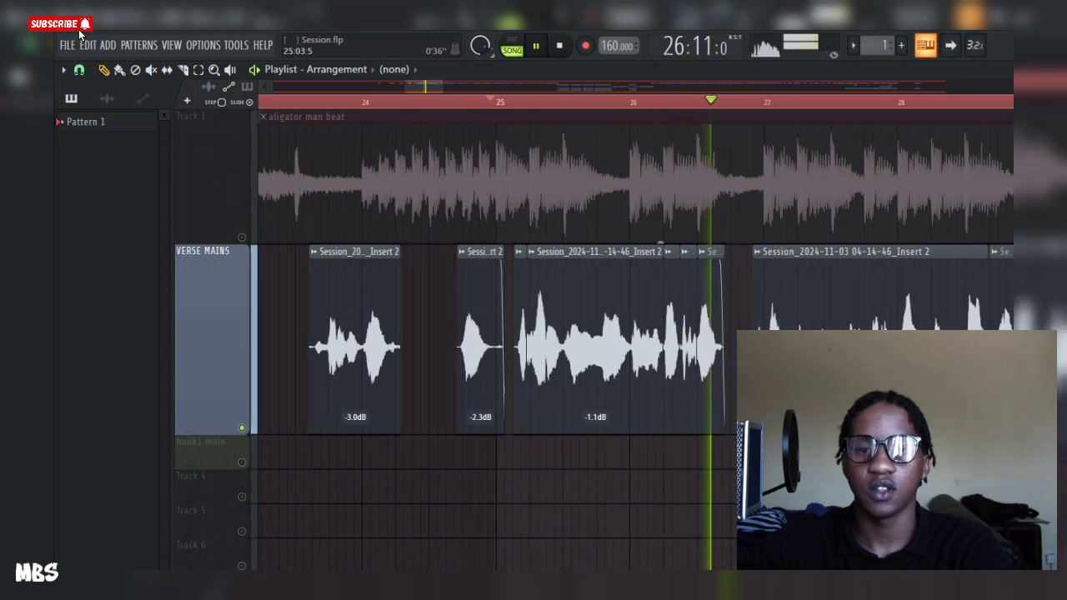
scroll(519, 101, down, 5)
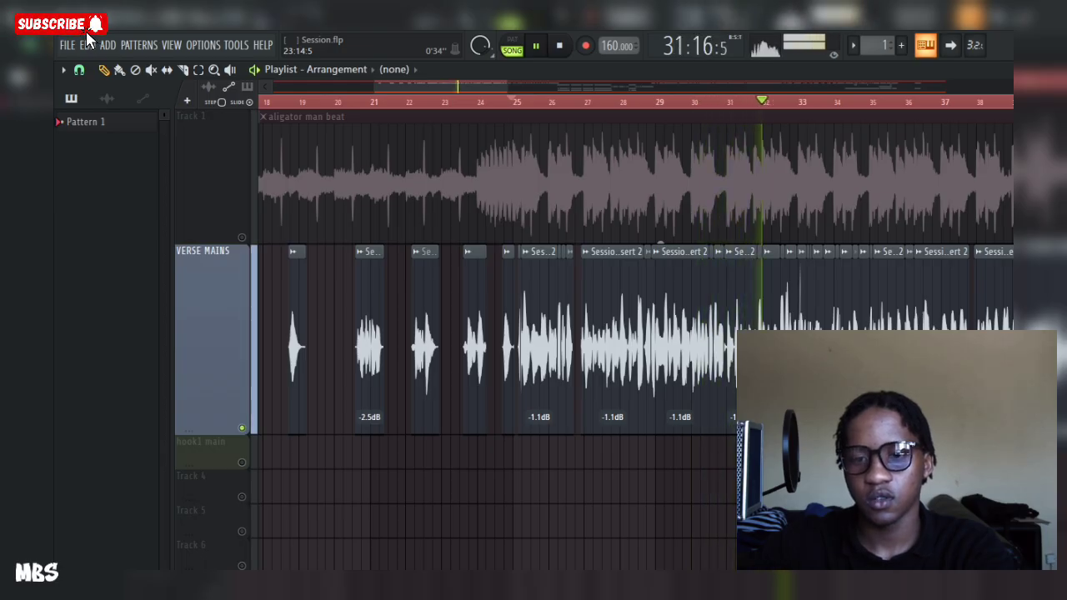
key(space)
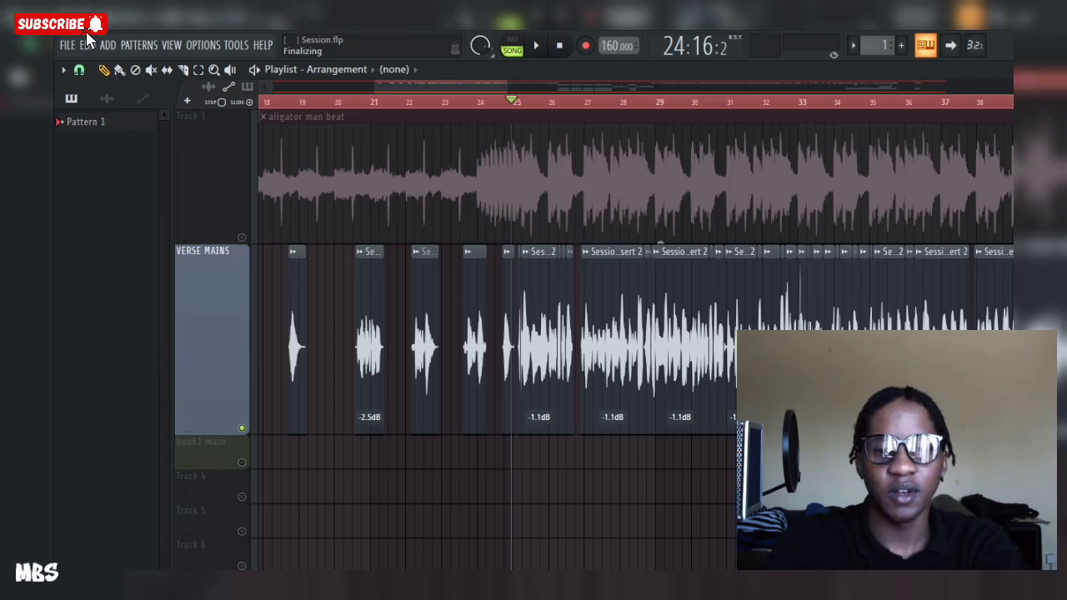
Step: Select the VERSE MAINS mixer insert and inspect its first Fruity parametric EQ 2 during playback
key(F9)
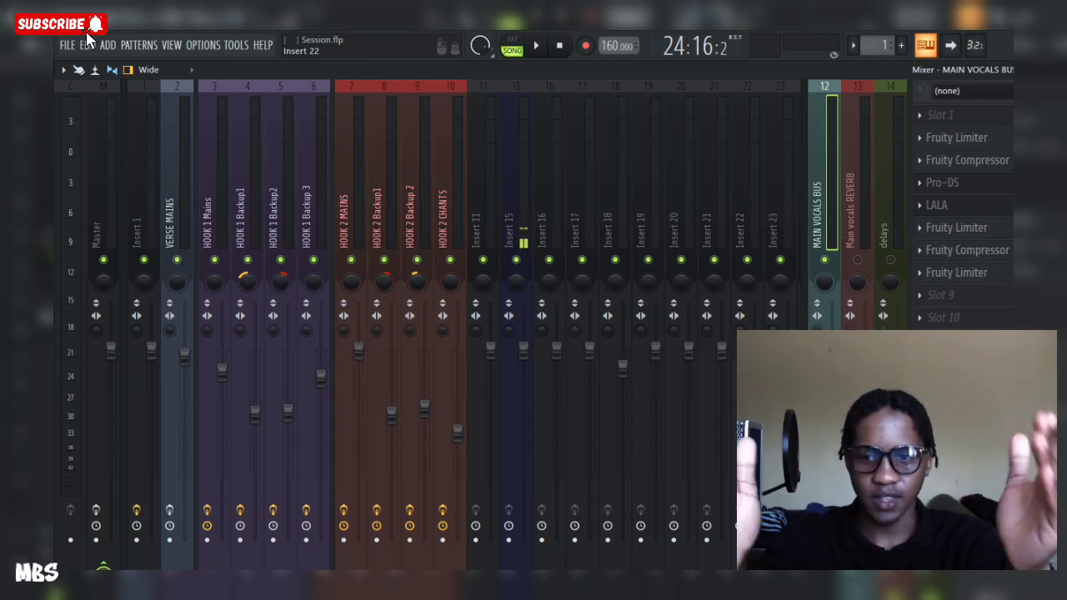
key(Left)
key(Left)
key(Left)
key(Left)
key(Left)
key(Left)
key(Left)
key(Left)
key(Left)
key(Left)
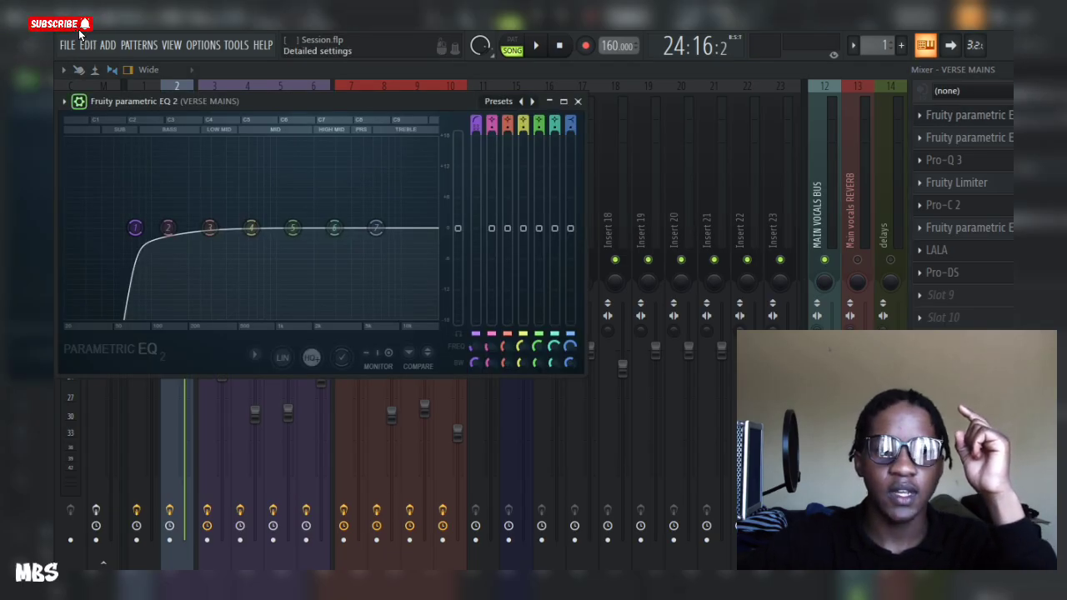
click(79, 102)
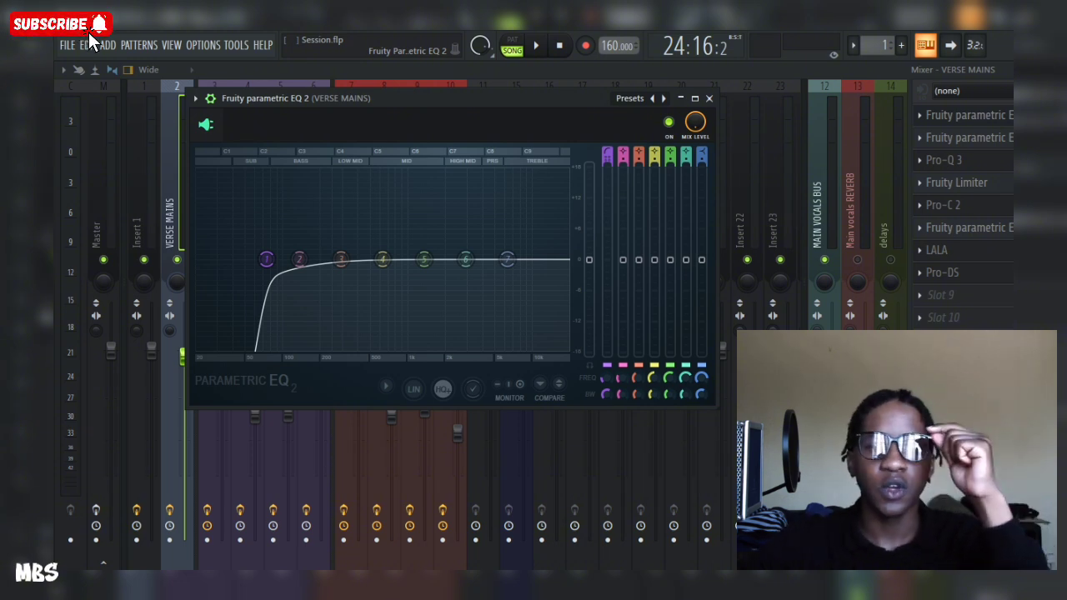
key(space)
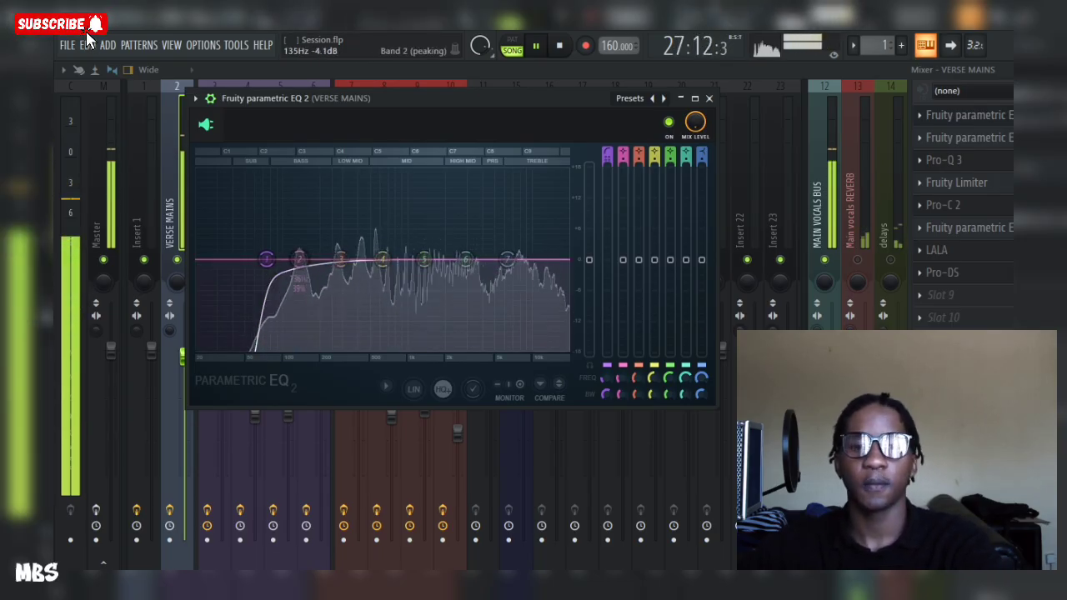
key(space)
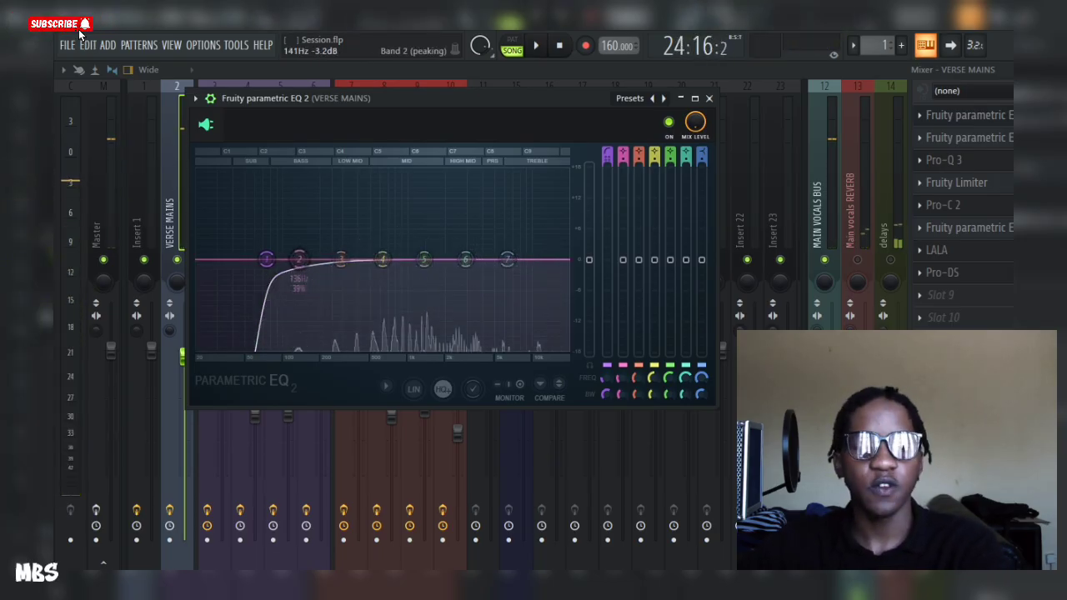
key(Escape)
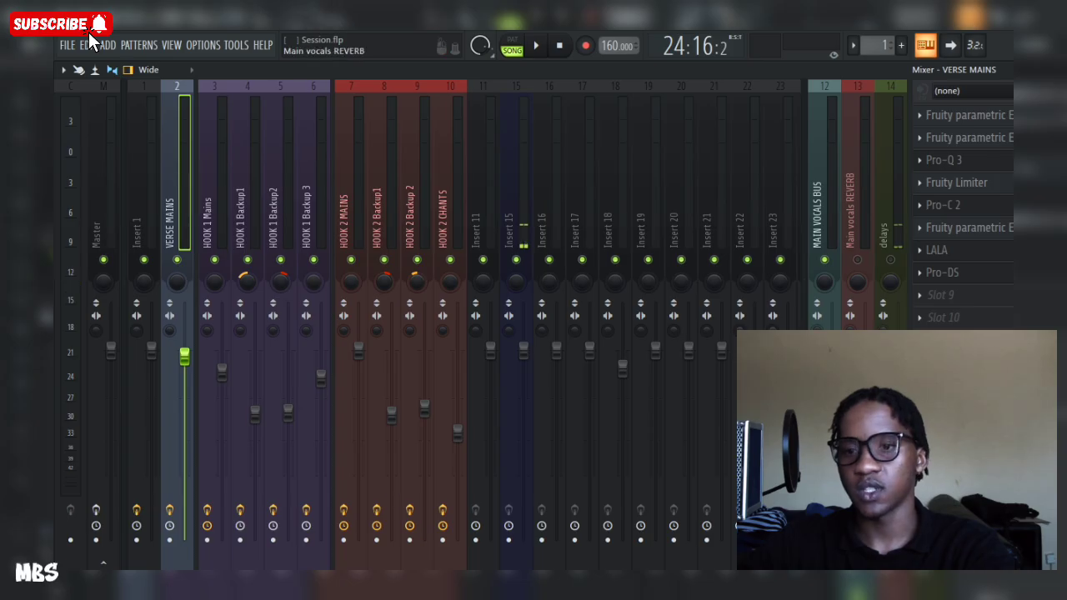
Step: Inspect the second Fruity parametric EQ 2 on VERSE MAINS, then play back the mix
click(968, 138)
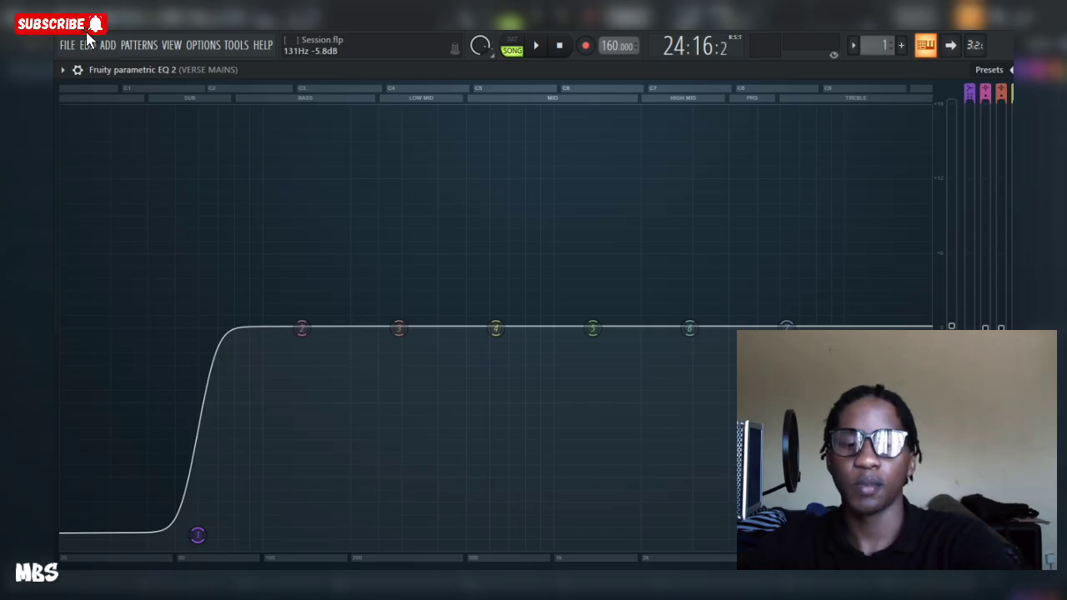
key(Escape)
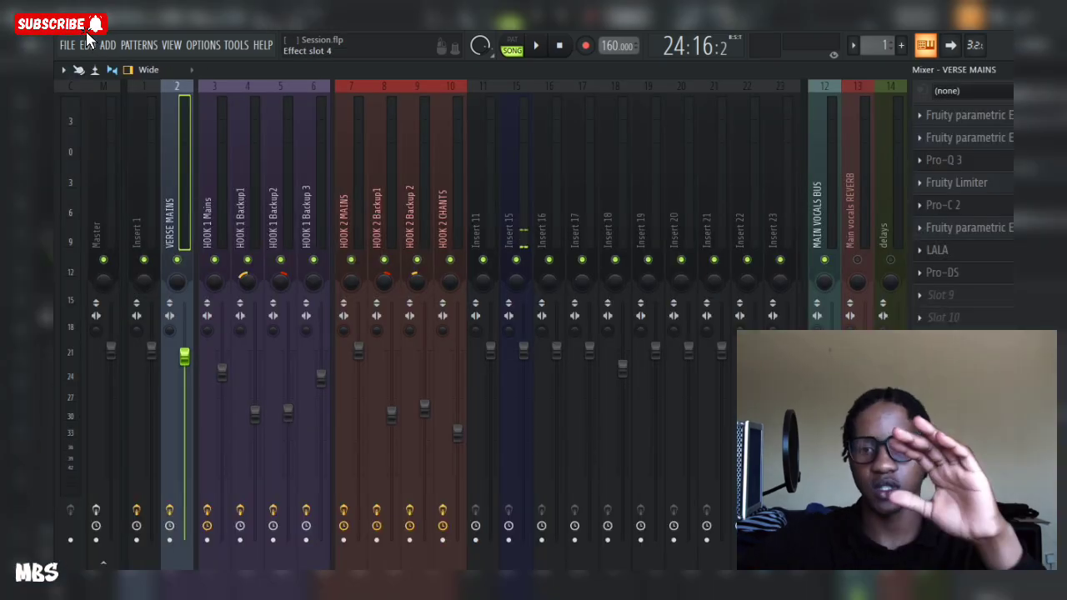
key(space)
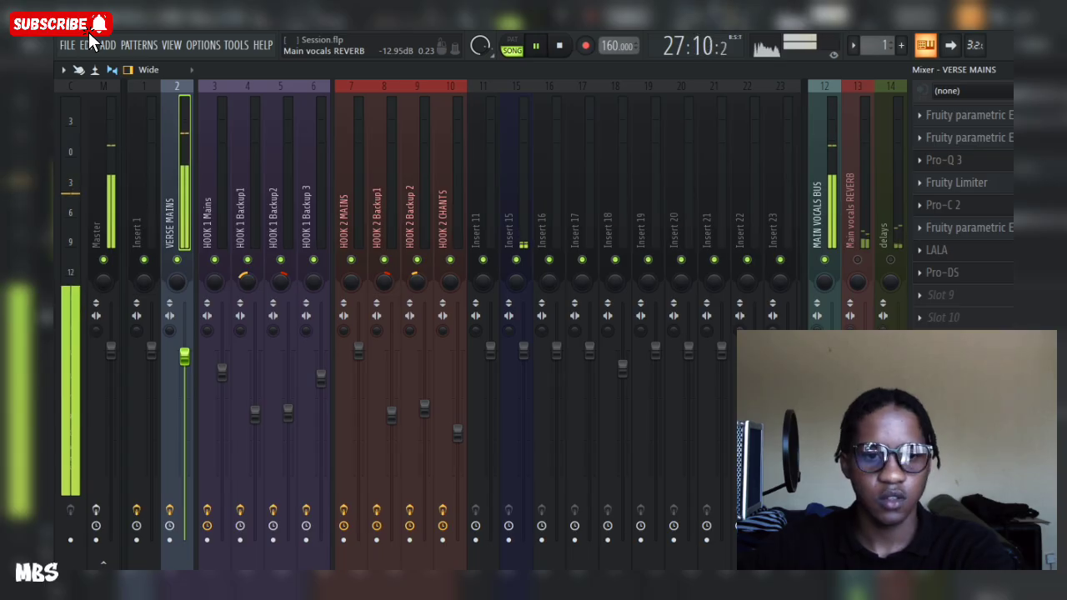
key(space)
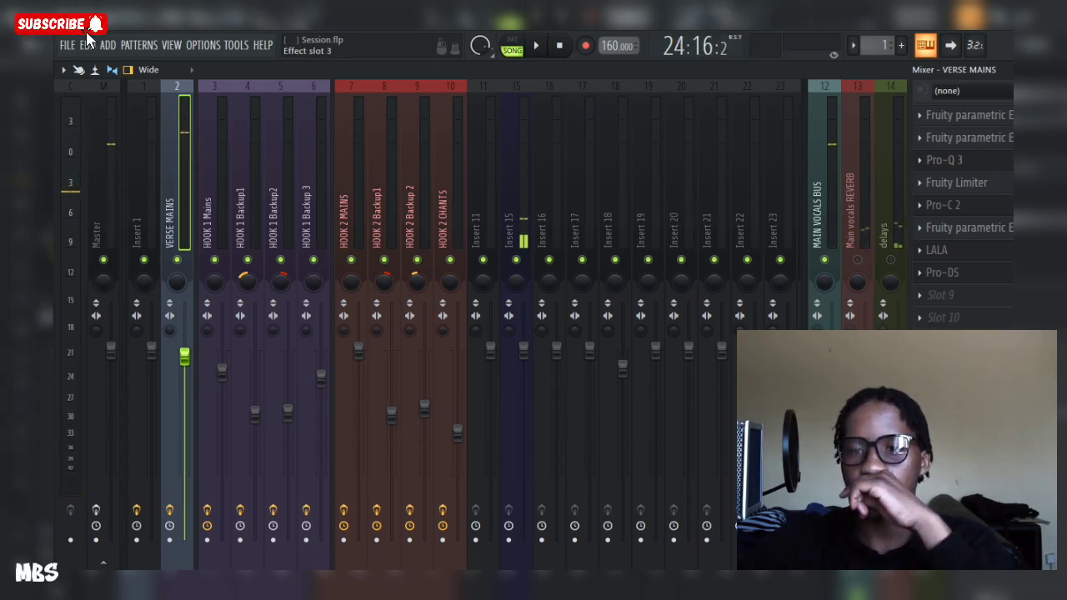
Step: Replace the failed Pro-Q 3 effect slot on VERSE MAINS with FabFilter Pro-Q 4
click(944, 160)
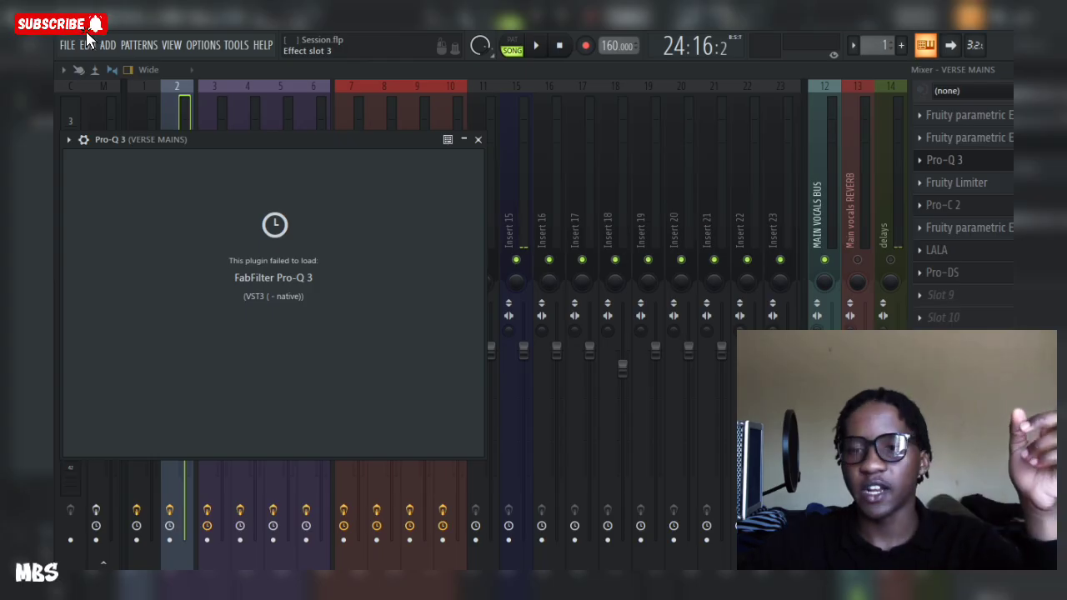
click(919, 160)
mouse_move(931, 179)
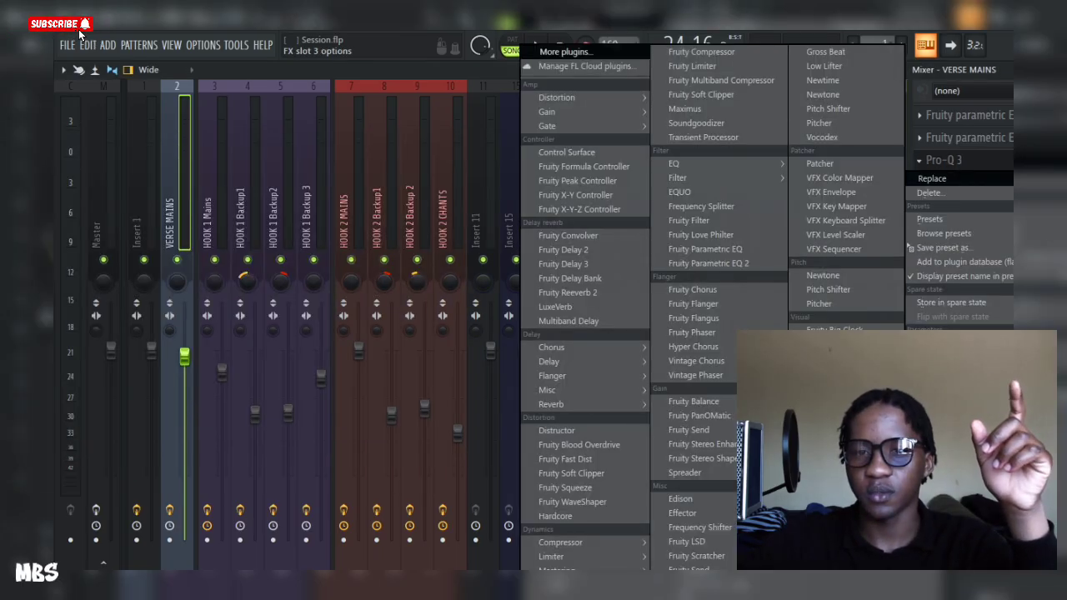
click(565, 52)
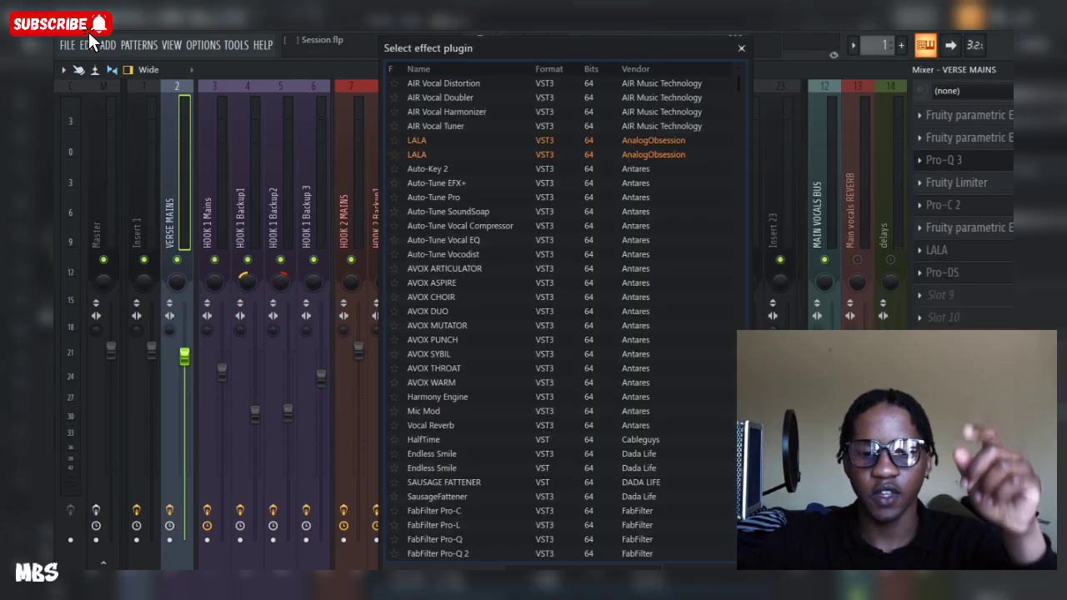
text(q 4)
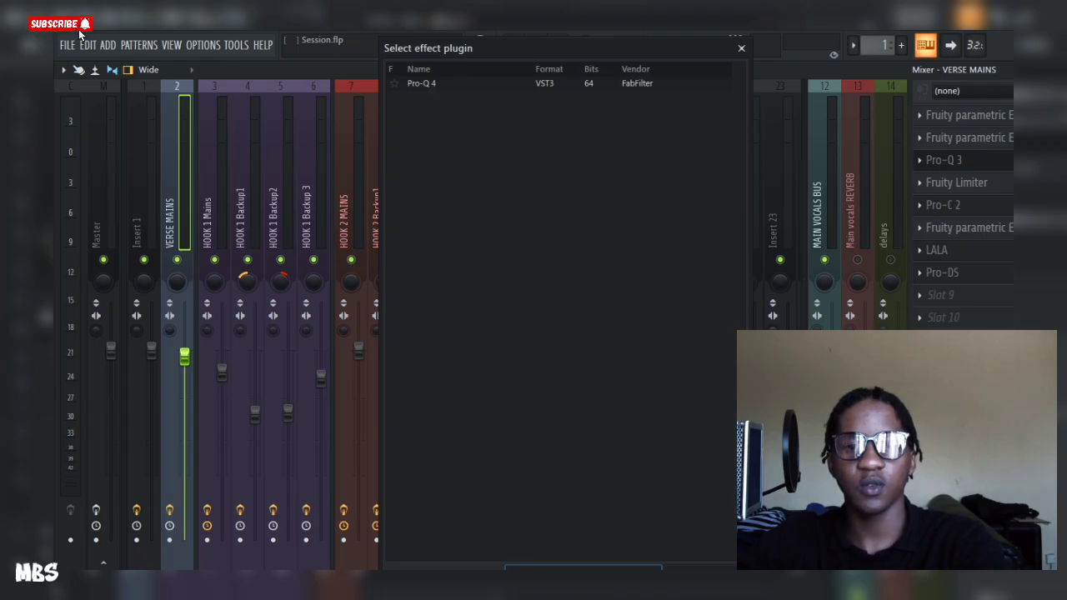
key(Return)
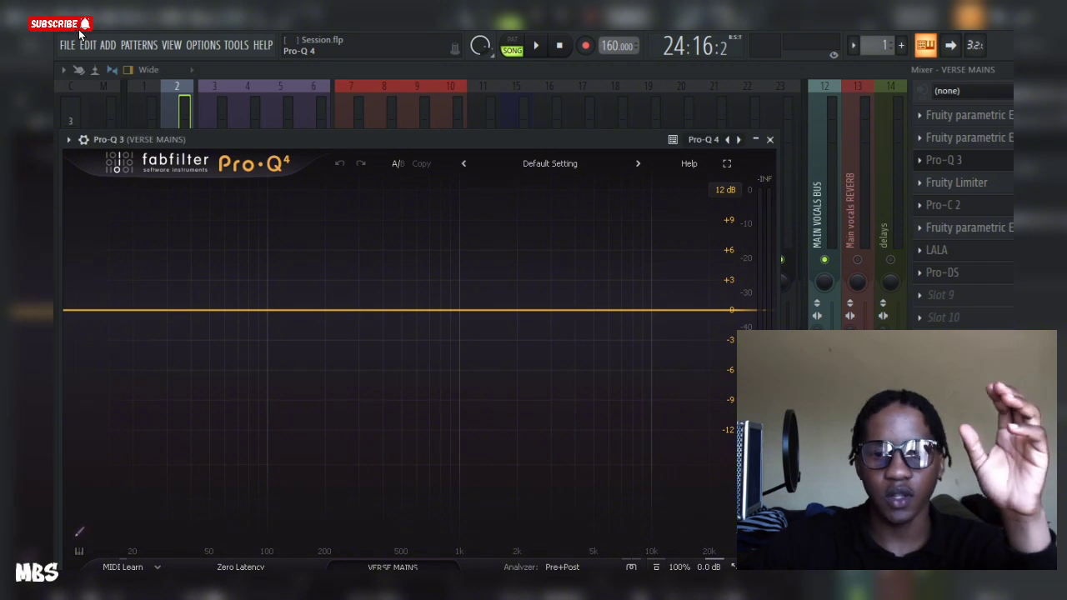
Step: Load the Vocals preset Vocal Lead 1 in Pro-Q 4
click(575, 121)
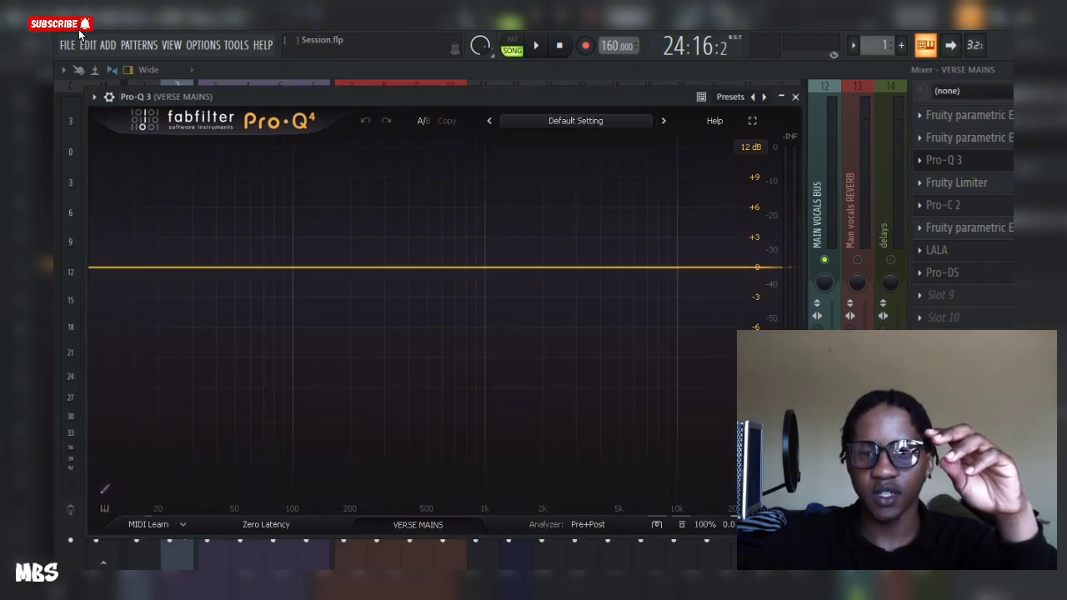
click(575, 121)
mouse_move(485, 358)
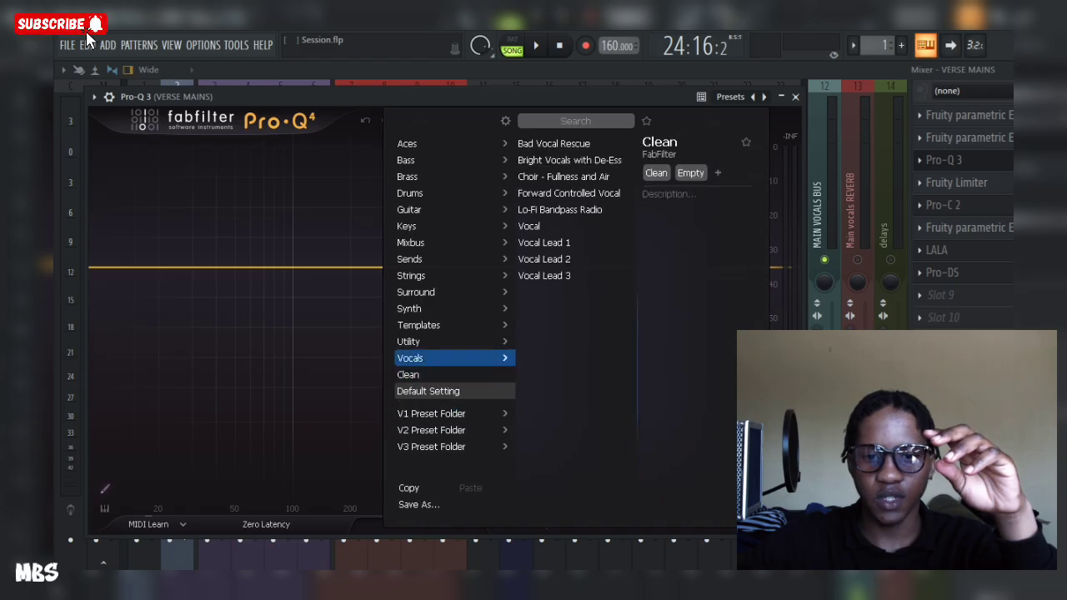
click(559, 242)
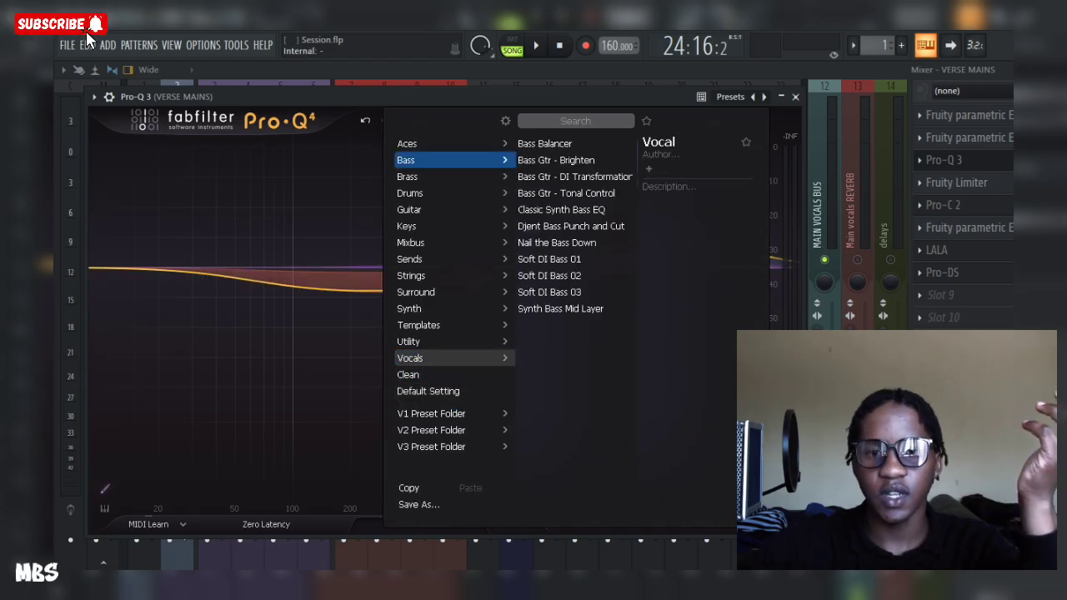
click(392, 97)
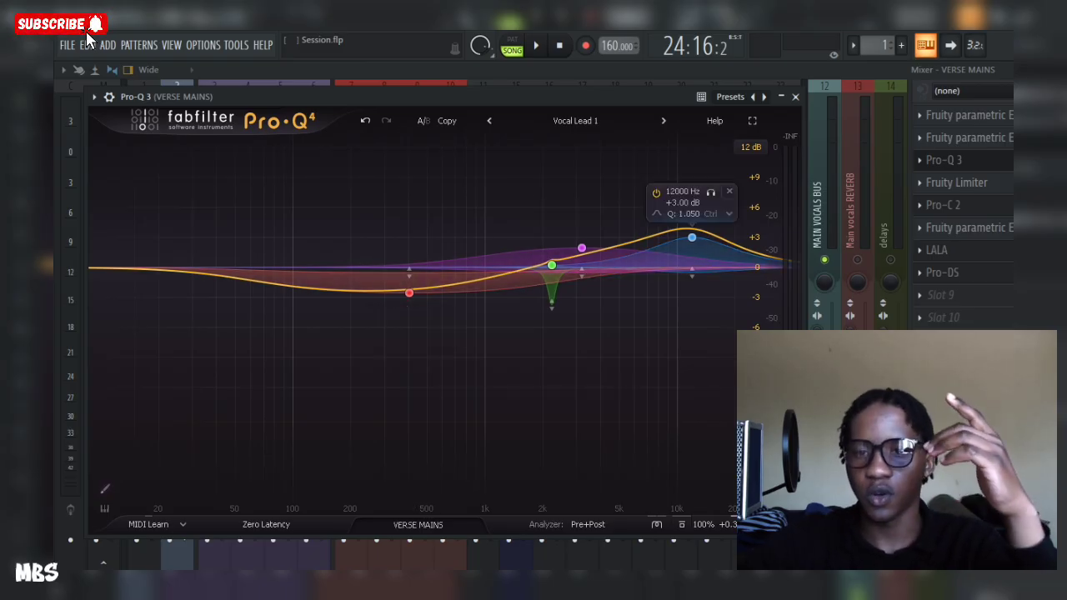
Step: Close the Pro-Q 4 plugin window
click(94, 97)
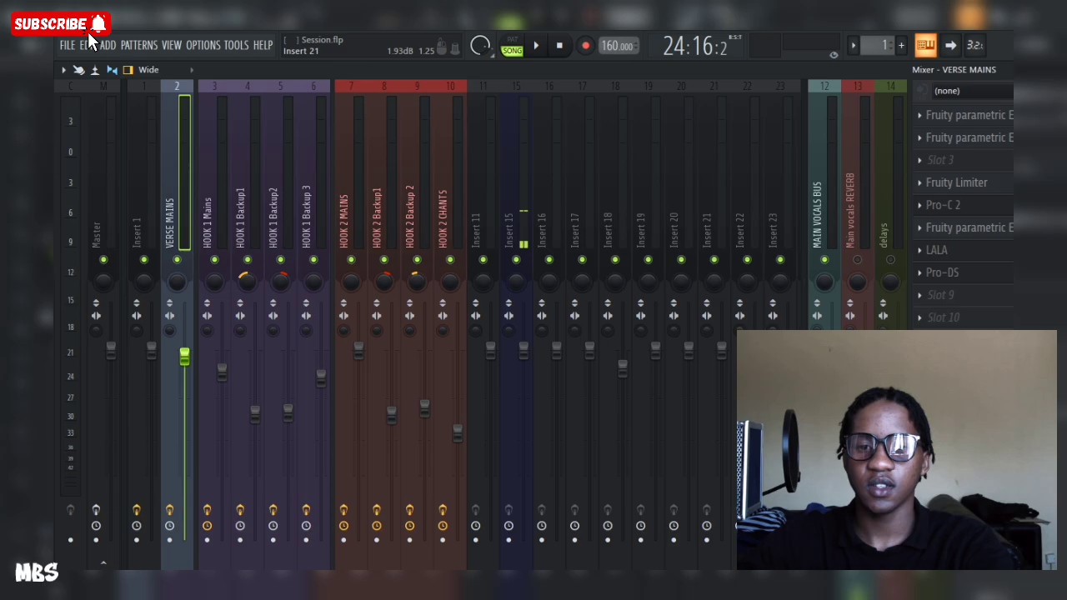
key(ctrl+z)
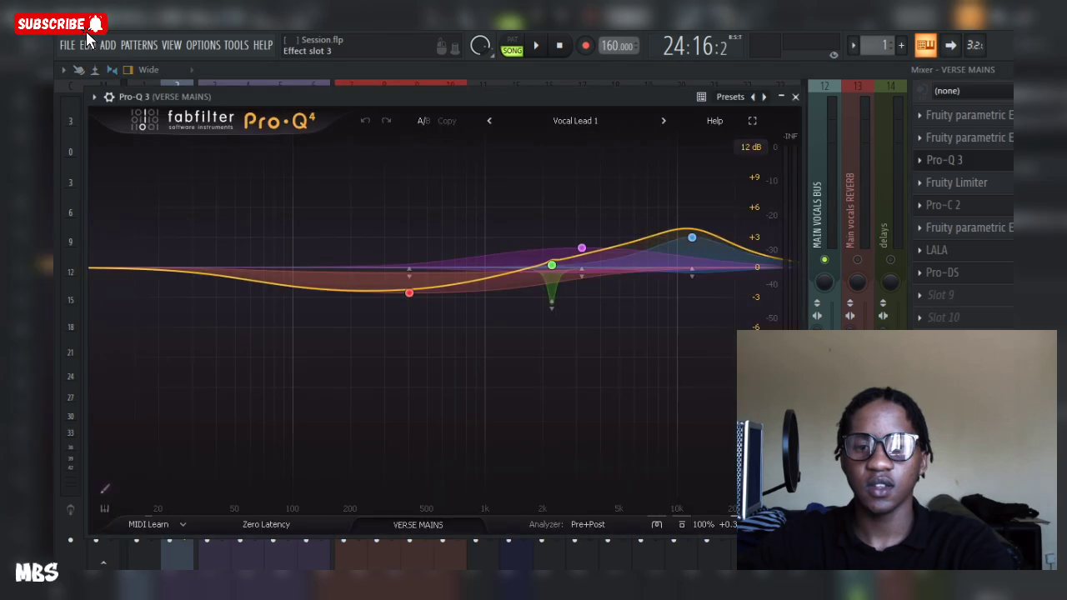
click(958, 160)
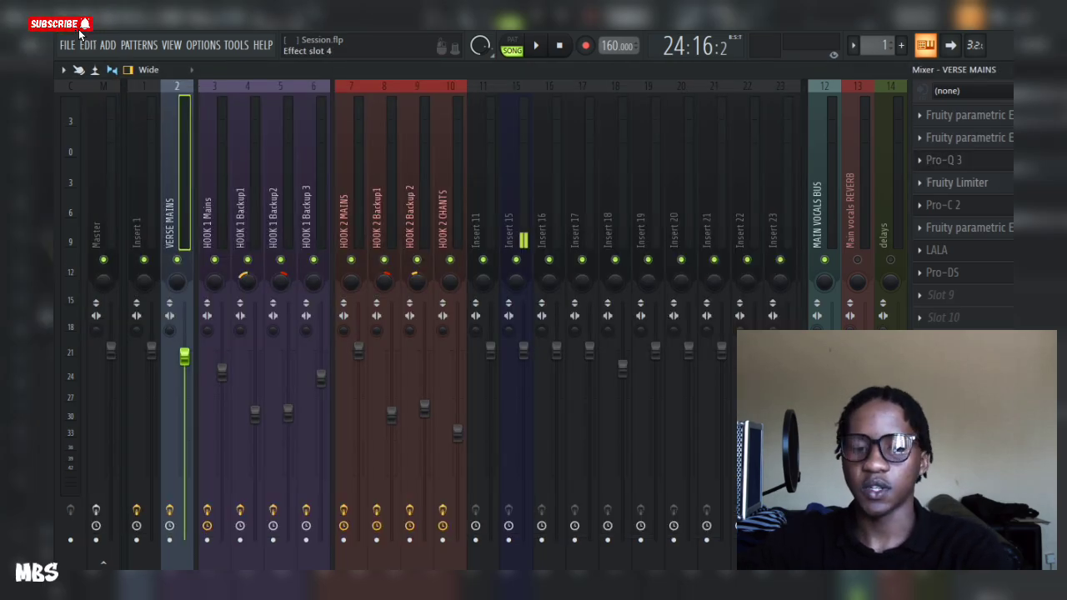
Step: Play and stop the mix a few times to listen to the verse vocals
key(space)
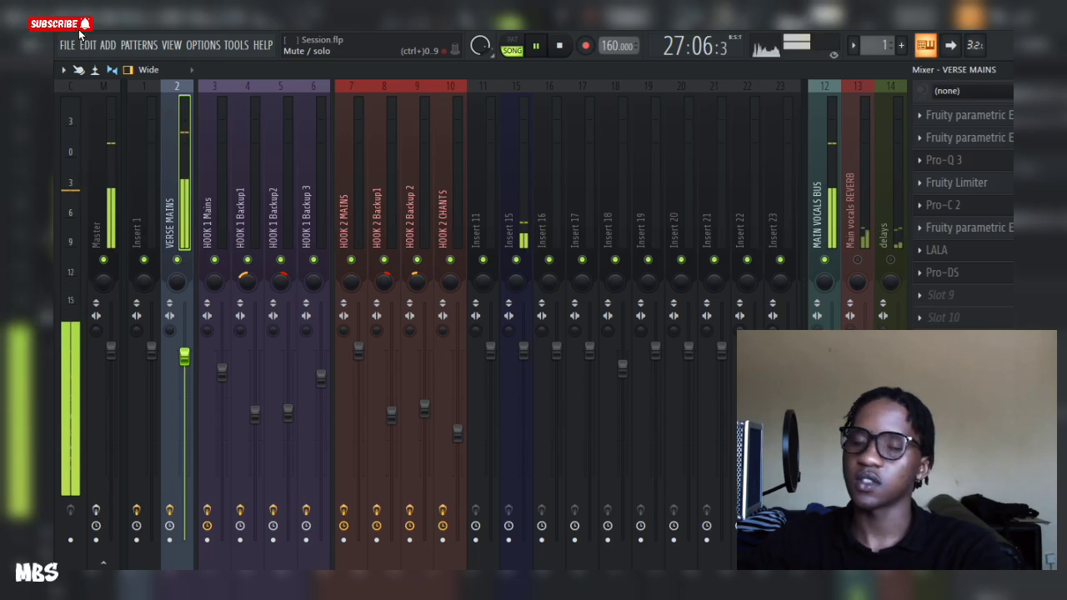
key(space)
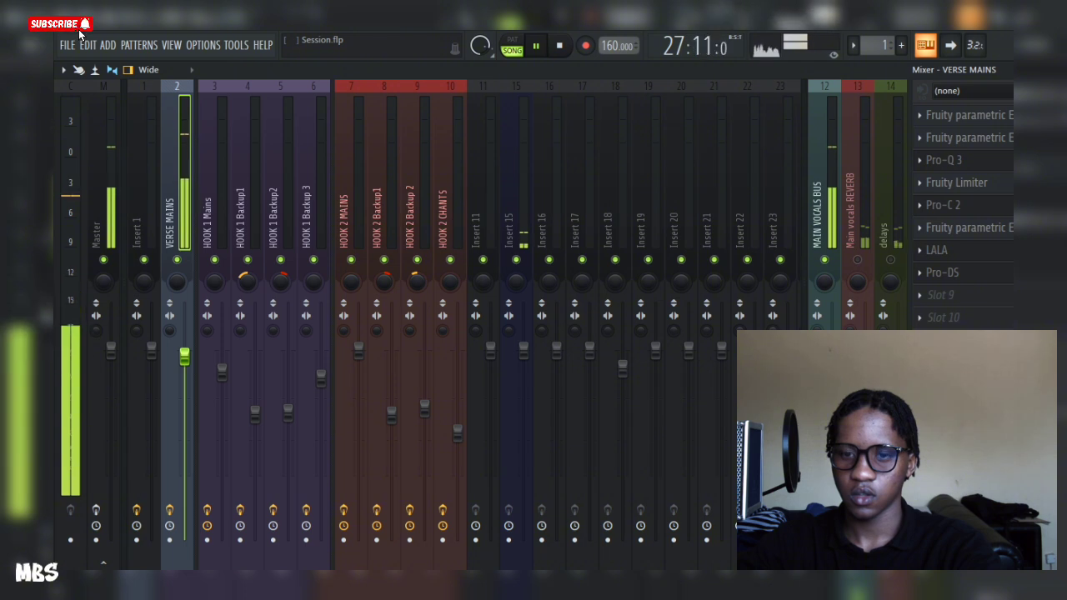
key(space)
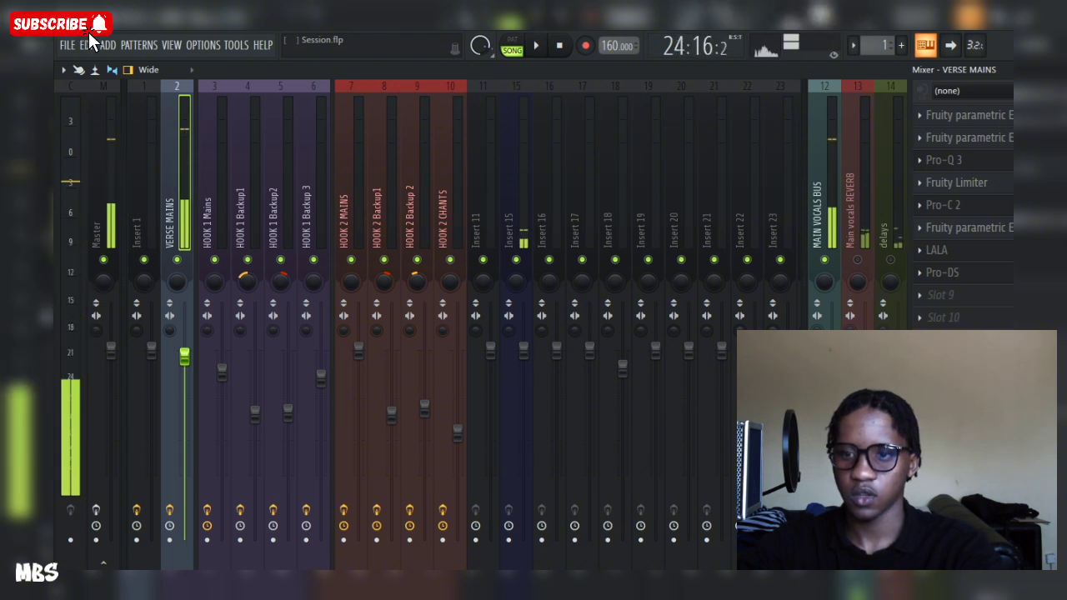
key(space)
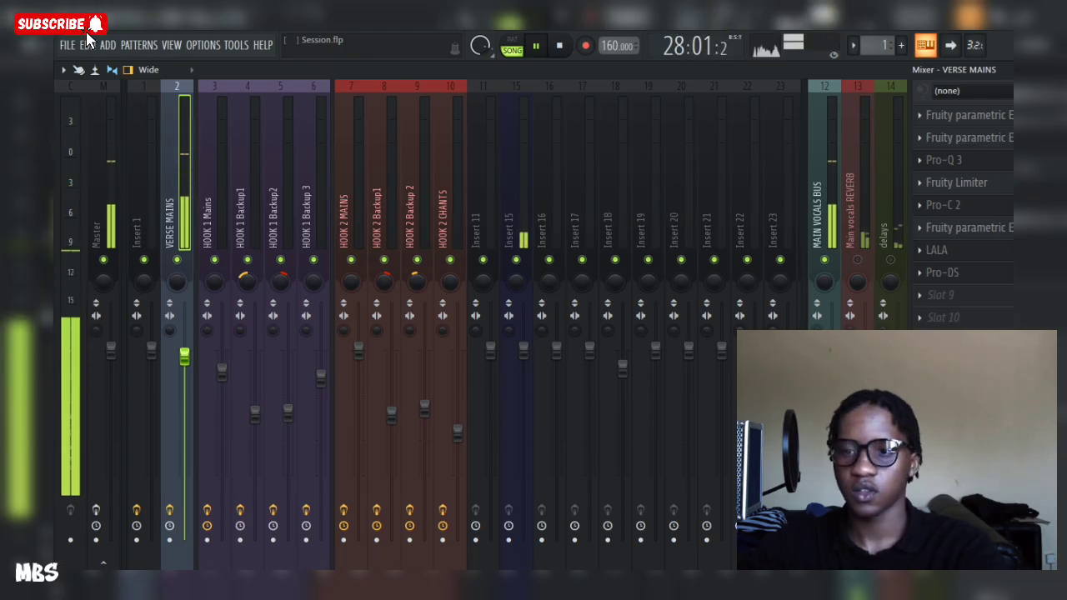
key(space)
Step: Unmute the aligator man beat track in the playlist and return to the mixer
key(F5)
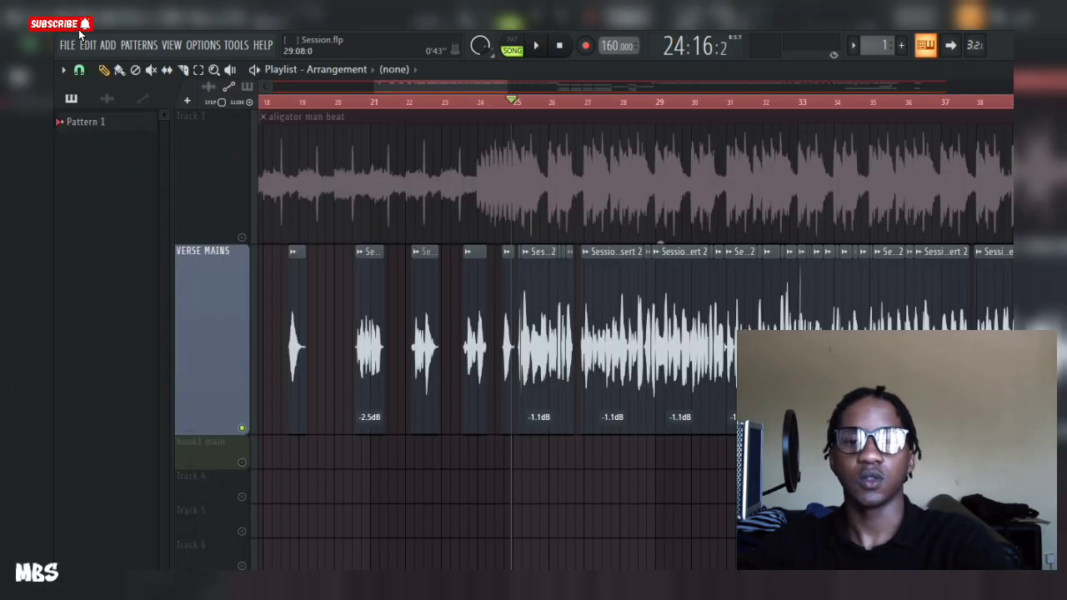
click(242, 238)
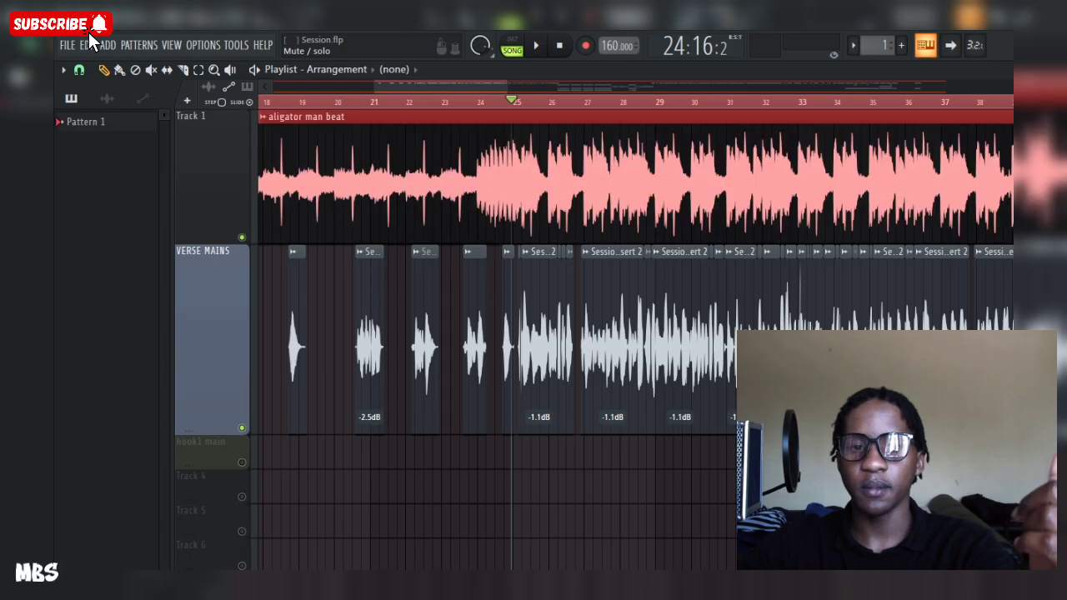
key(F9)
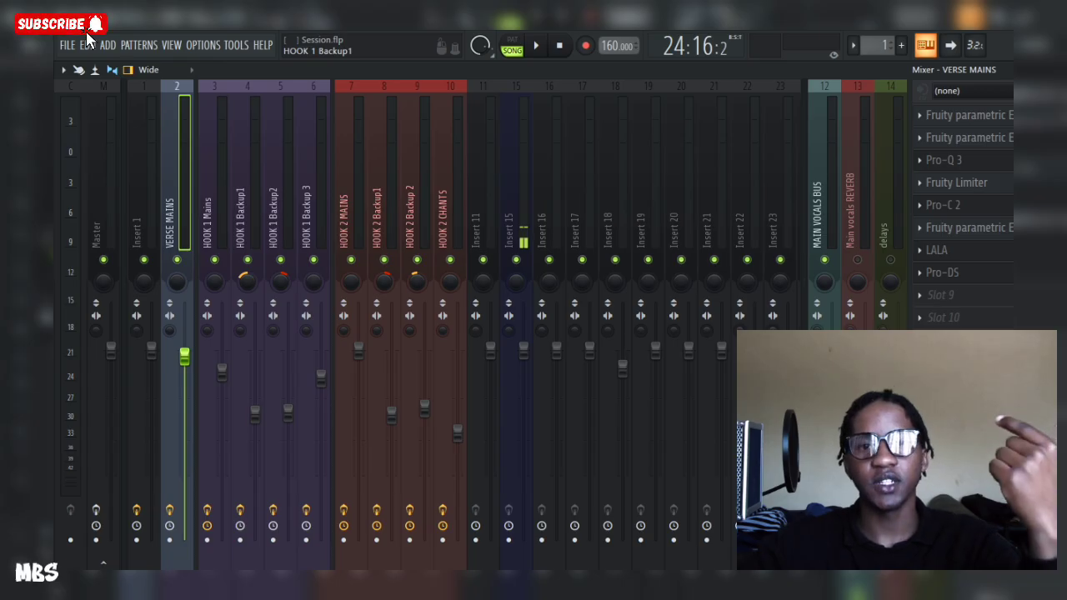
Step: Play back the mix with the beat and stop it again
key(space)
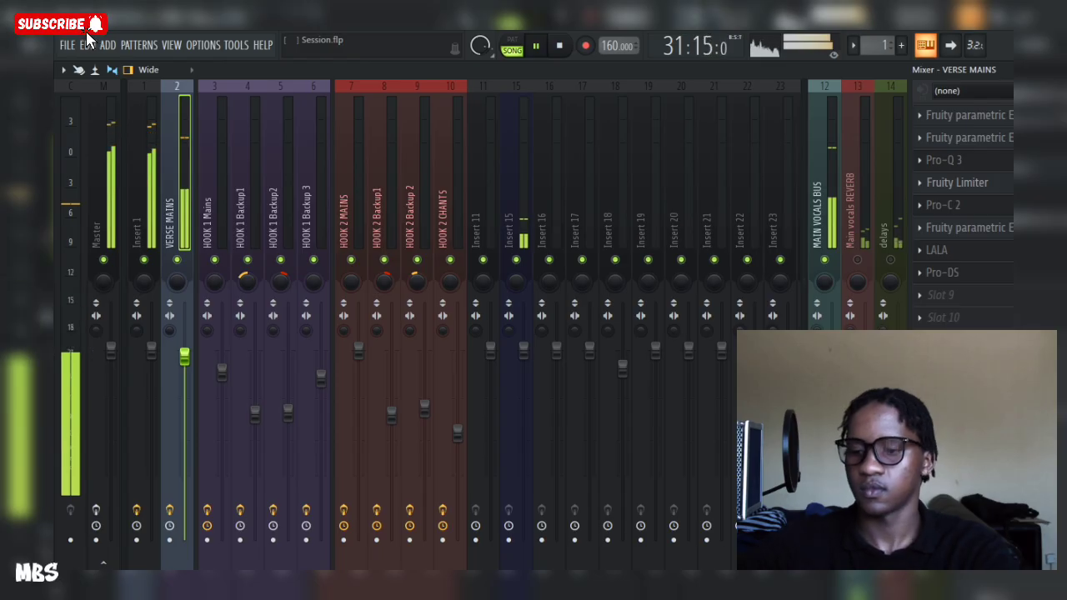
key(space)
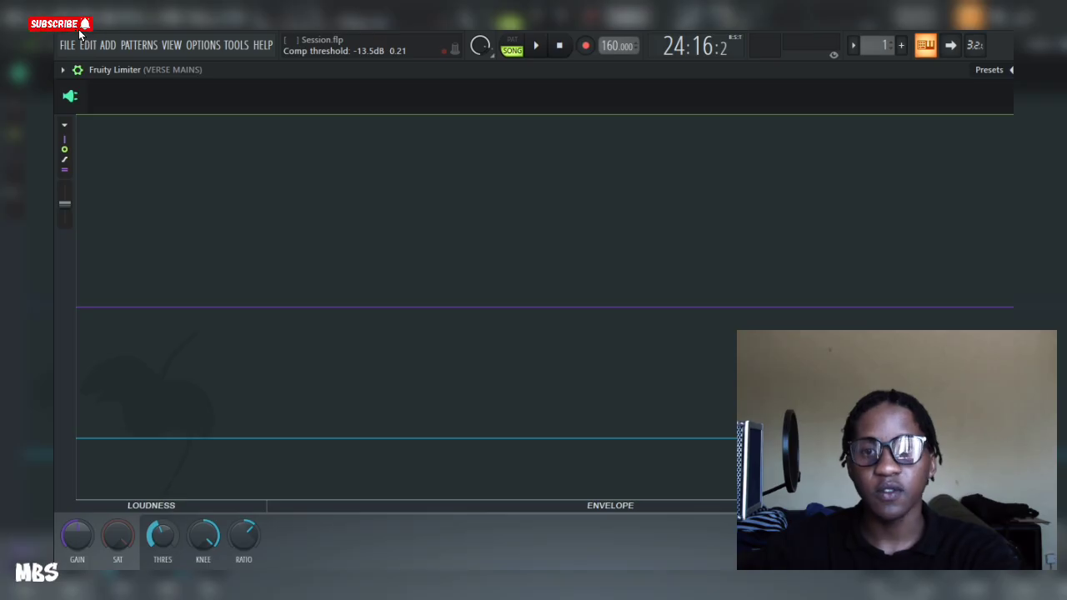
key(space)
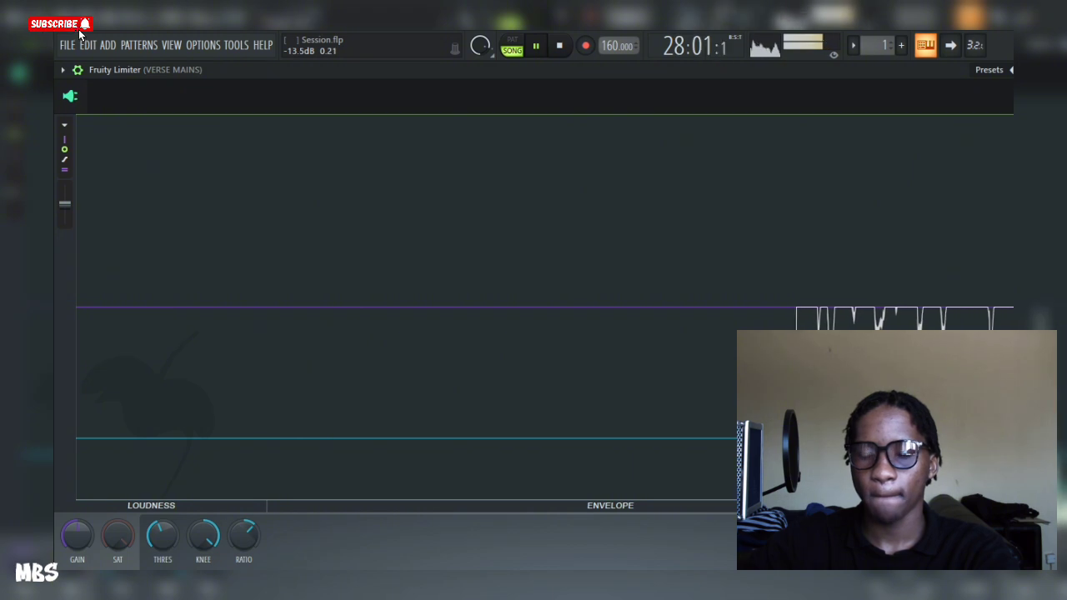
key(space)
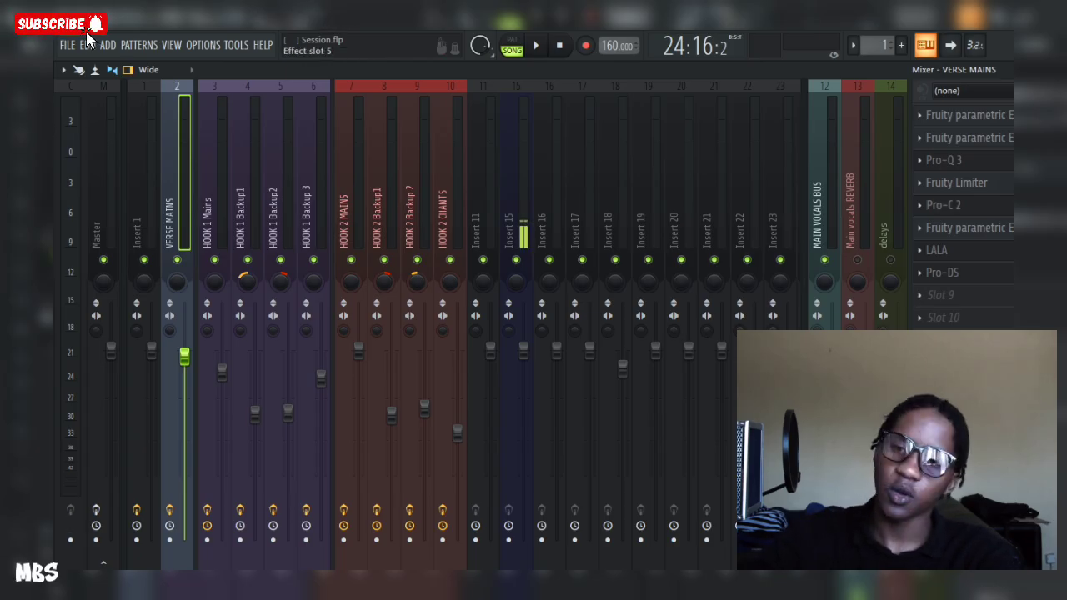
Step: Open the Pro-C 2 compressor on VERSE MAINS and reposition its window
click(944, 205)
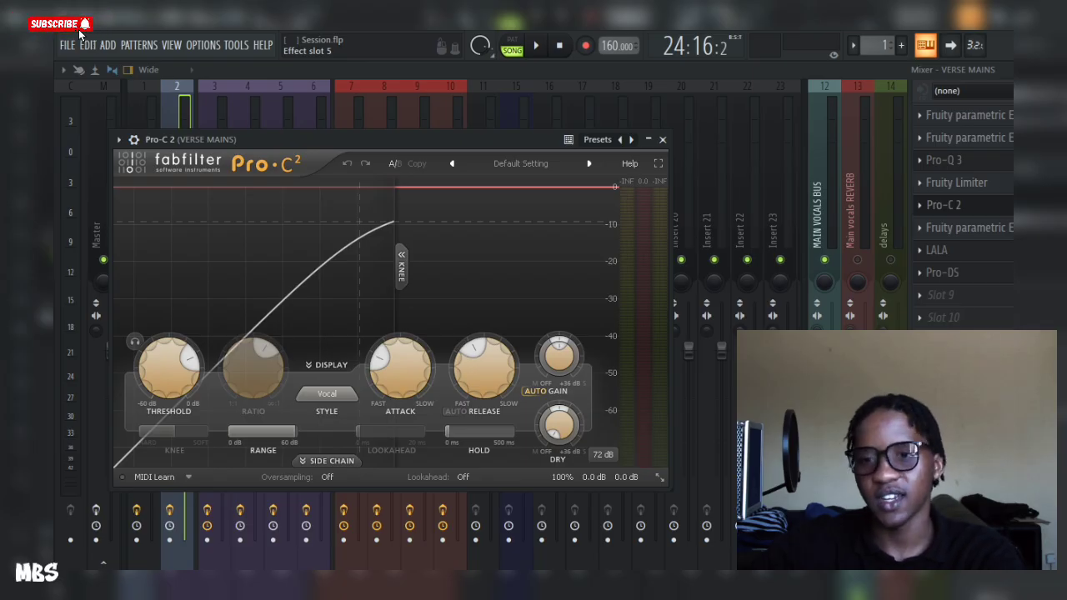
click(662, 140)
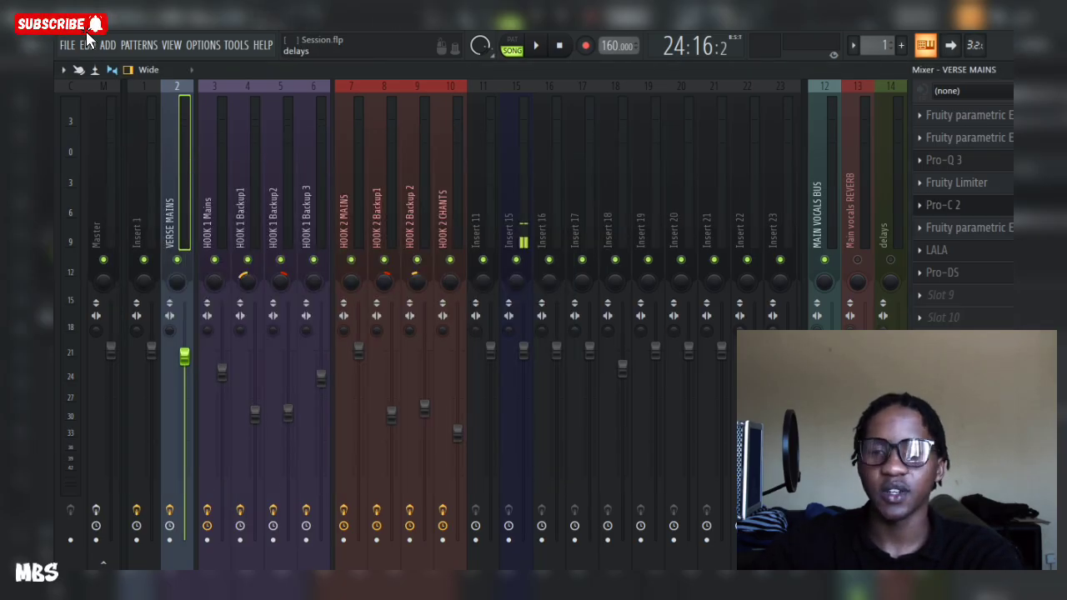
click(944, 205)
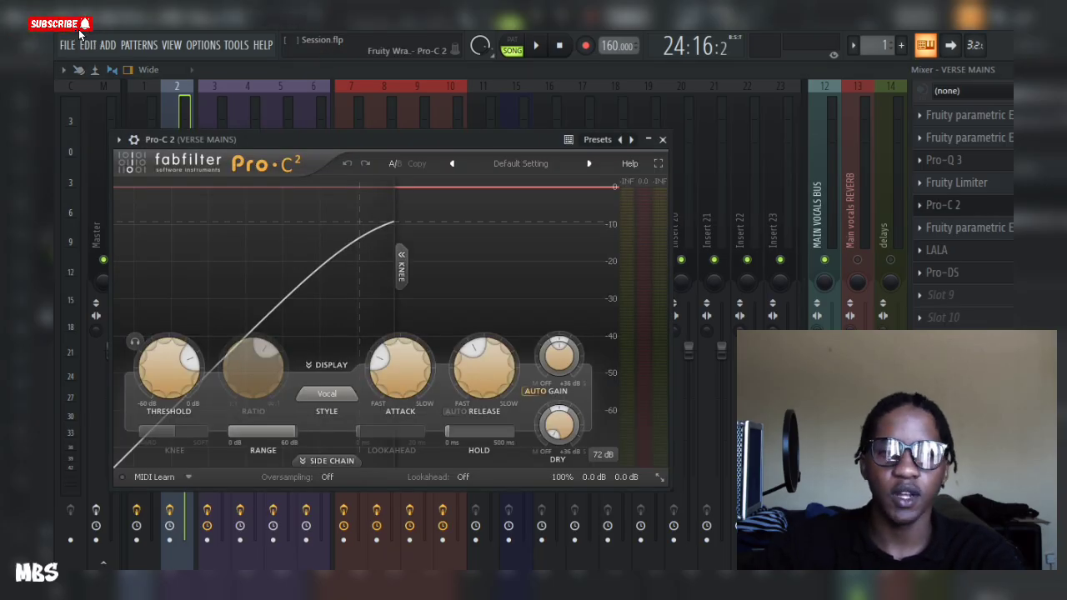
drag(417, 140, 447, 126)
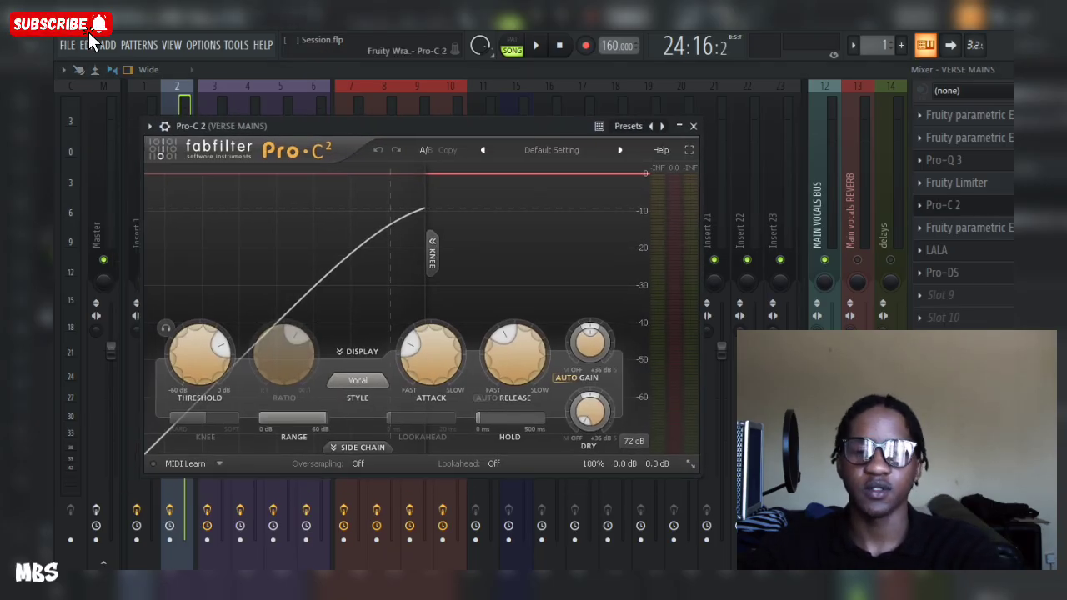
Step: Play the mix through Pro-C 2 and review its Style options, keeping Vocal
key(space)
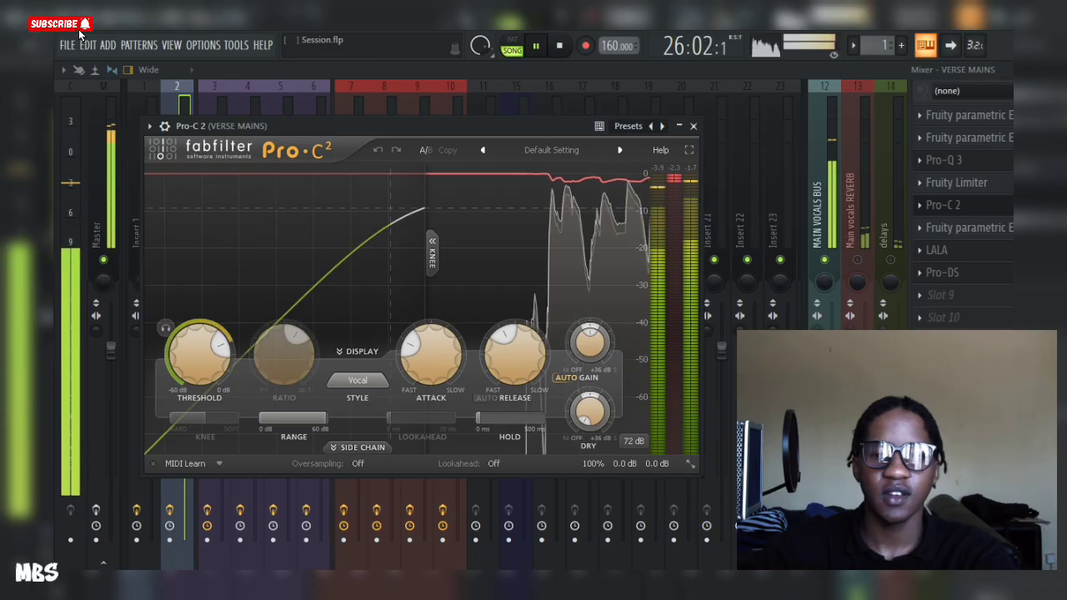
key(space)
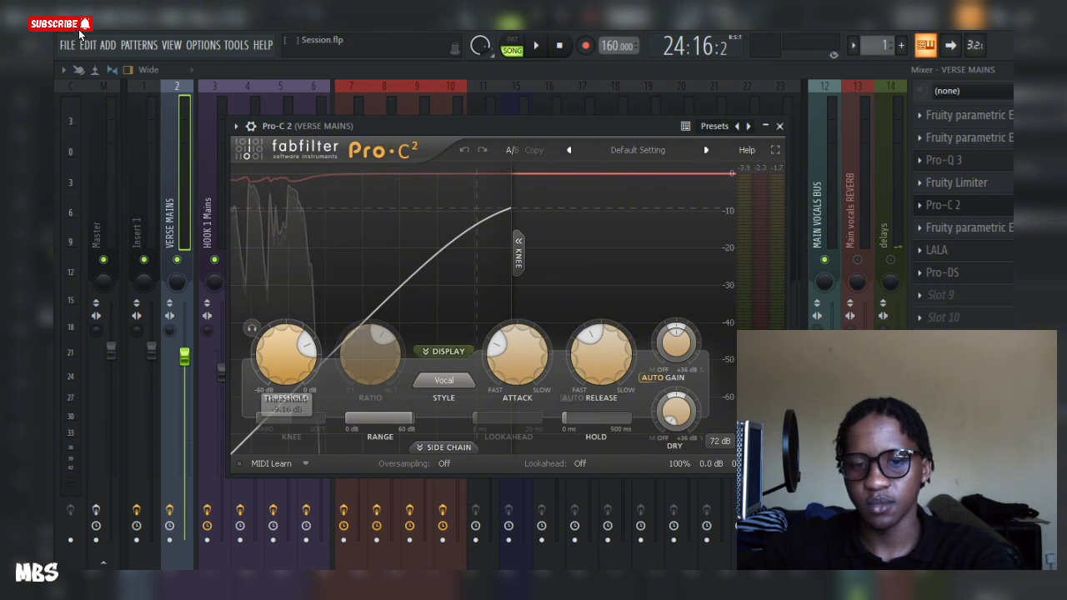
click(444, 381)
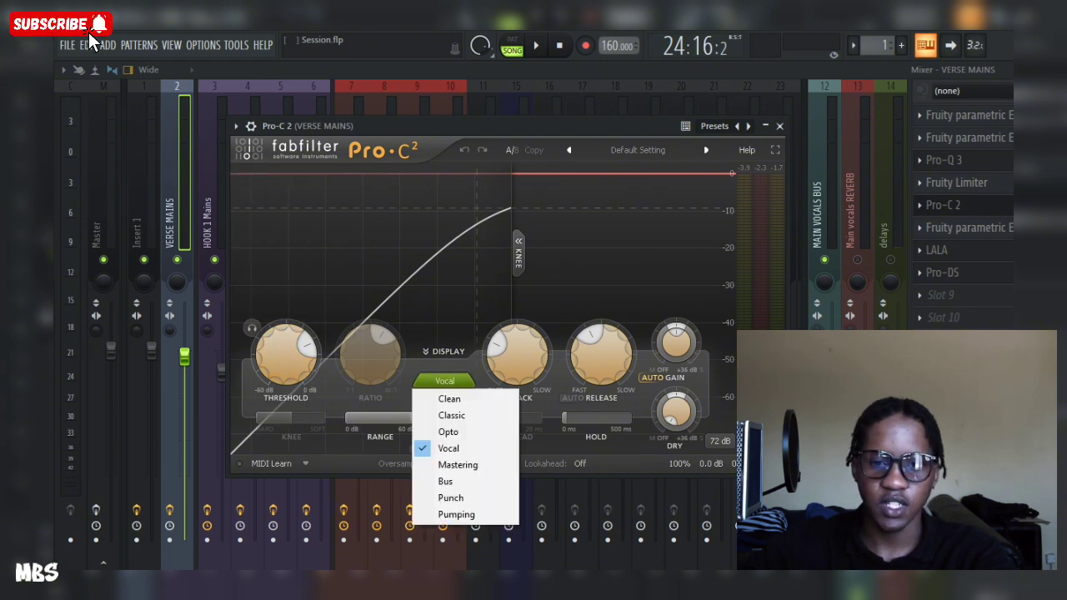
click(444, 381)
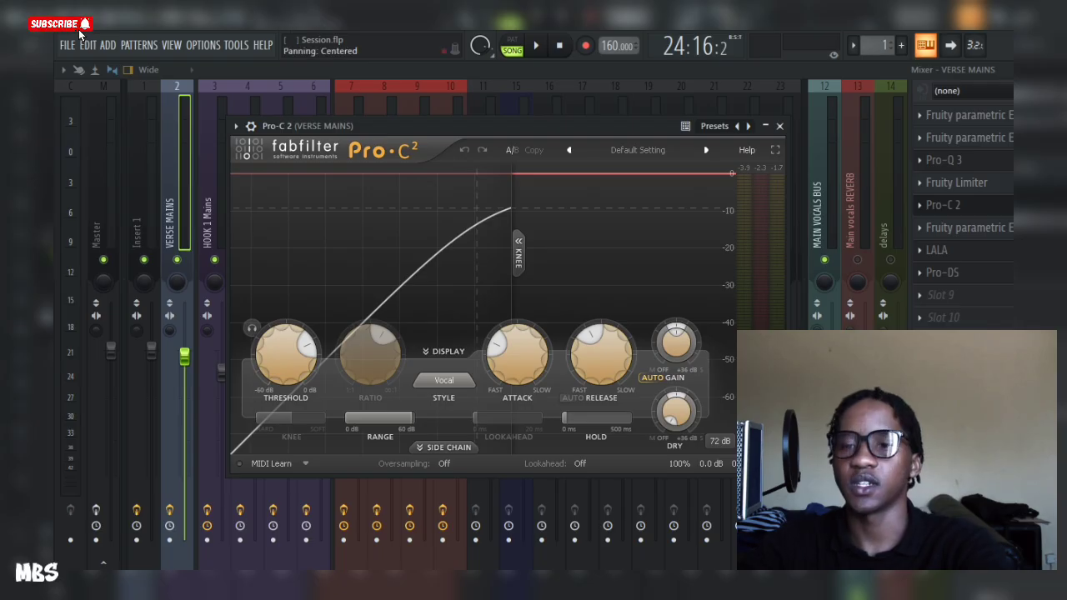
Step: Inspect the Fruity parametric EQ 2 on VERSE MAINS, then open the LALA leveling amplifier and reposition it
click(967, 228)
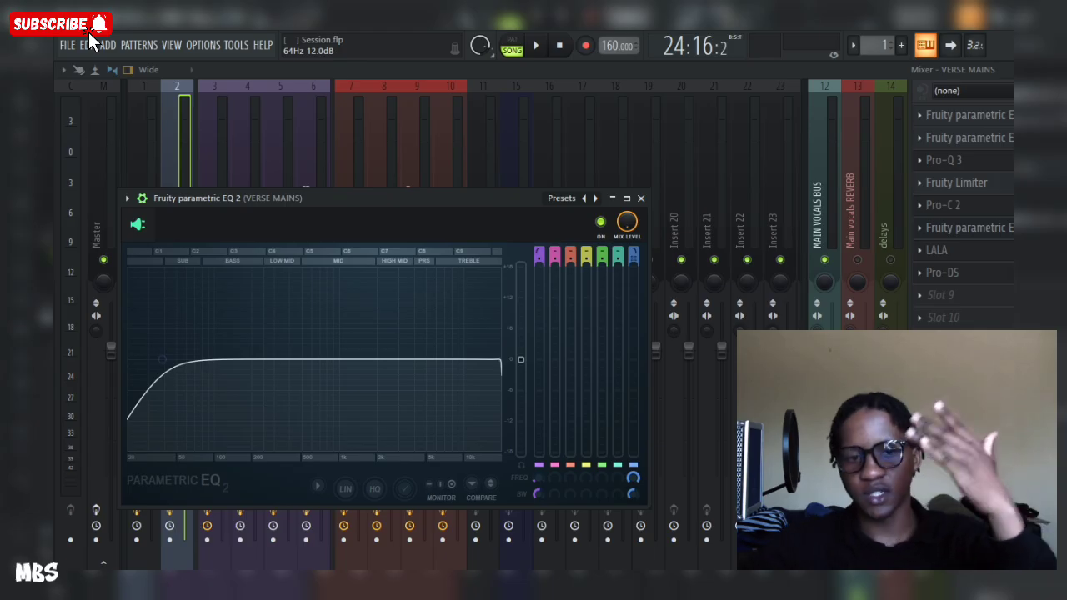
key(Escape)
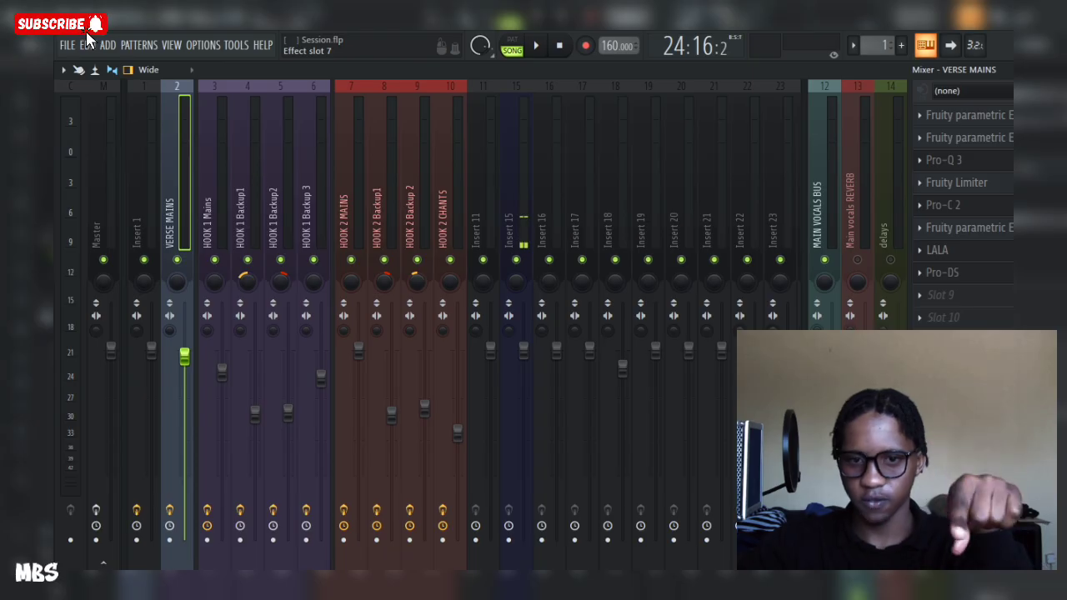
click(937, 250)
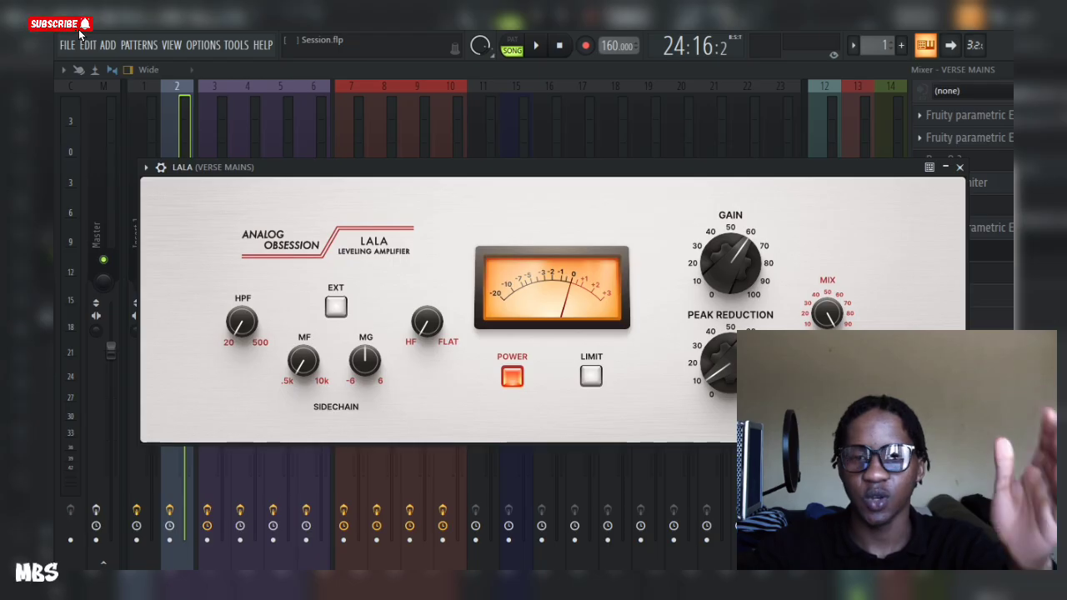
drag(883, 167, 904, 155)
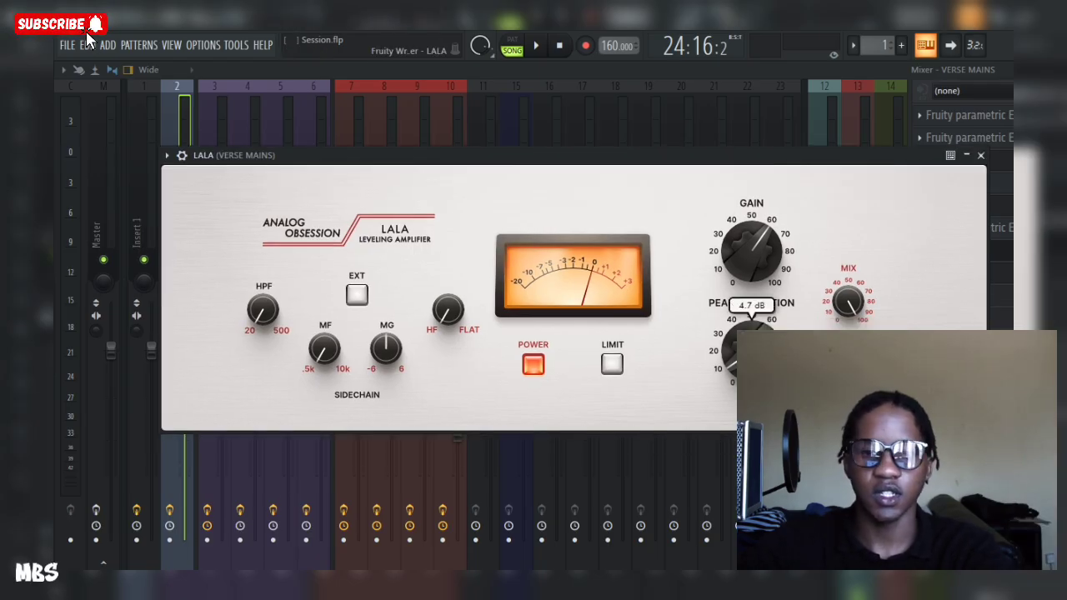
drag(533, 155, 506, 140)
Step: Play back the mix through LALA, then close the plugin and stop playback
key(space)
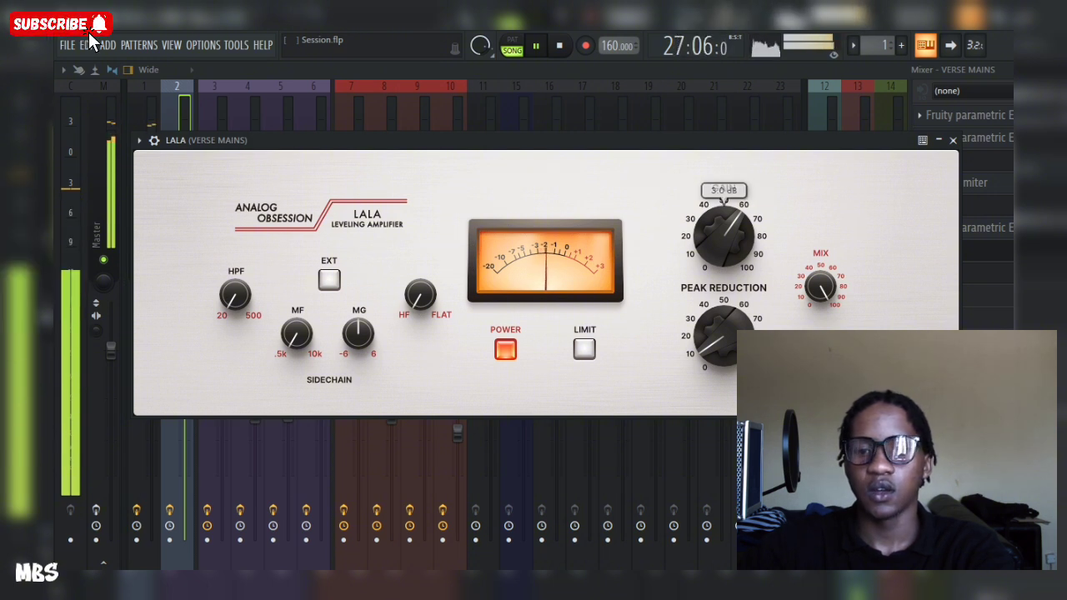
key(space)
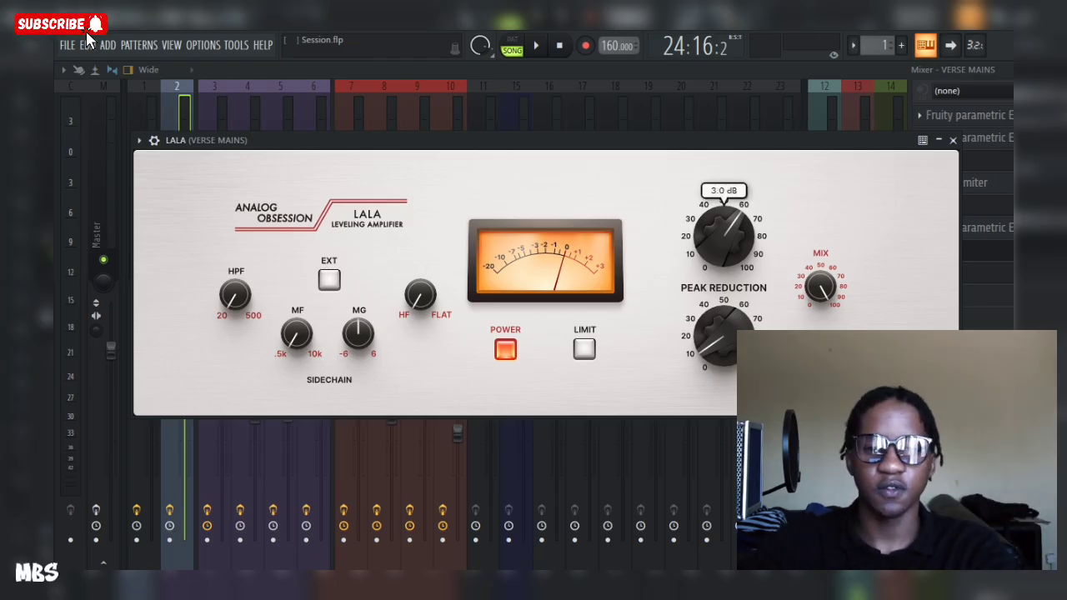
key(space)
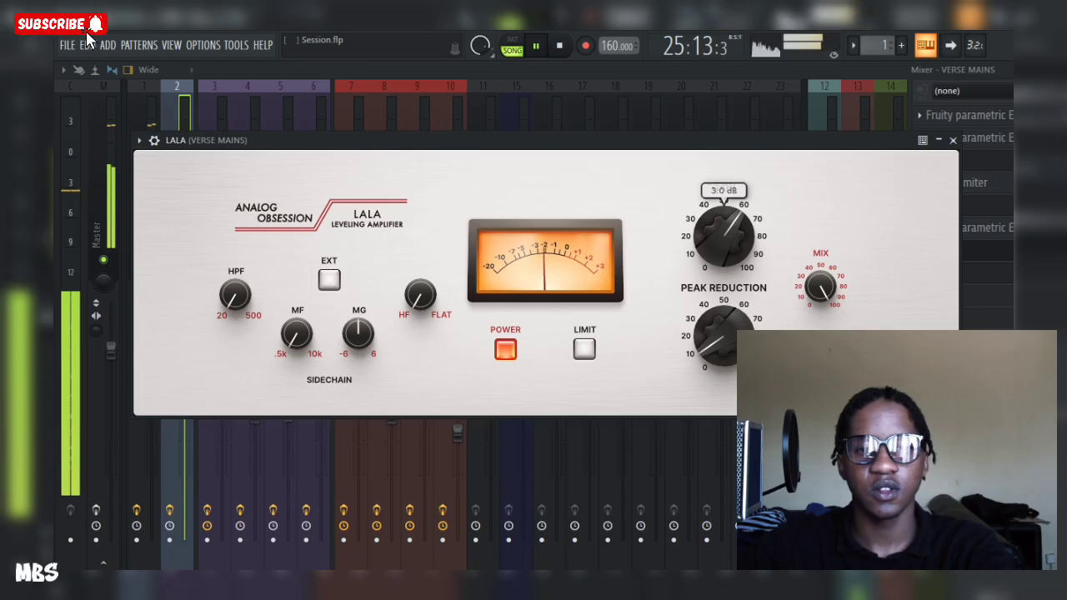
key(Escape)
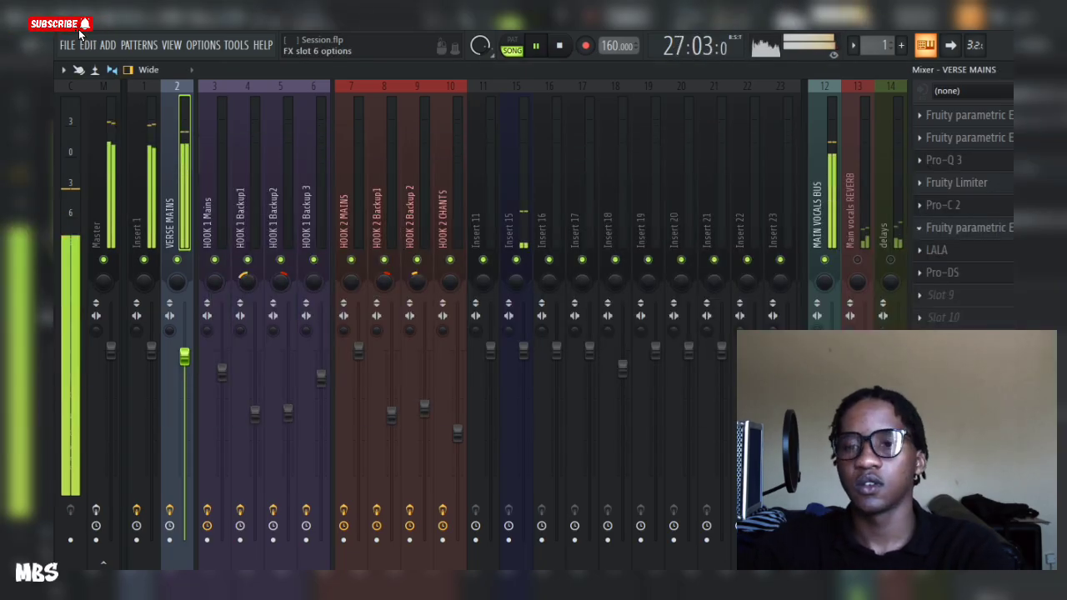
key(space)
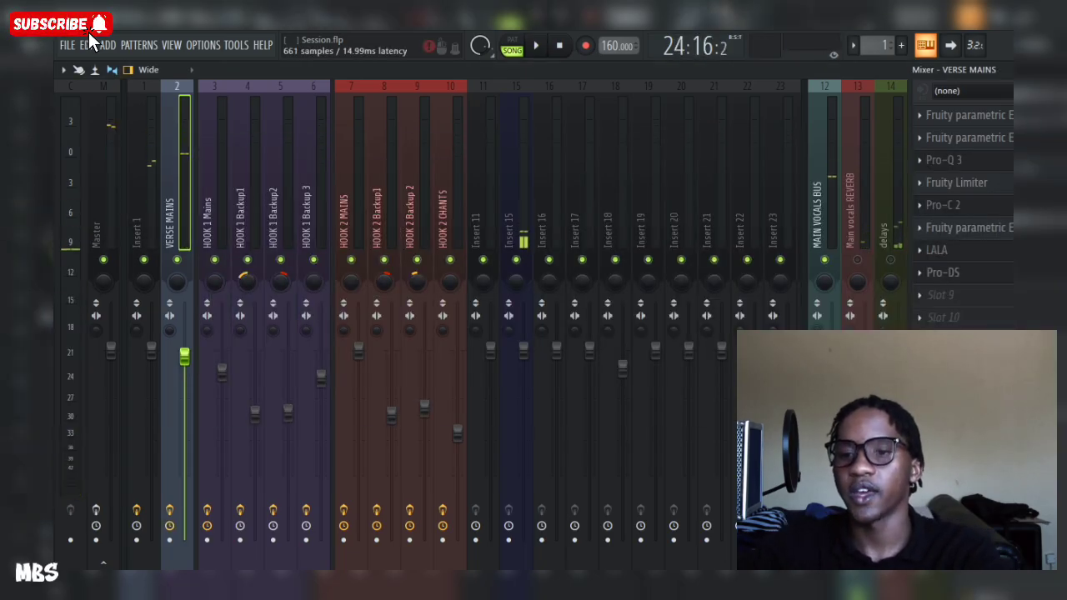
Step: Inspect the Pro-DS de-esser on VERSE MAINS and play back the mix
click(942, 272)
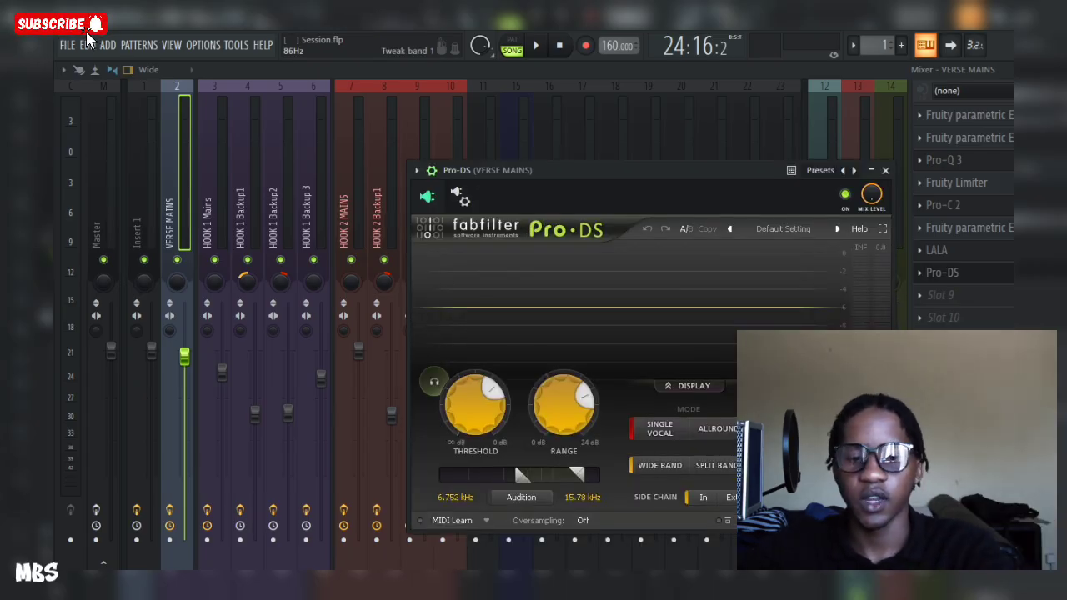
key(Escape)
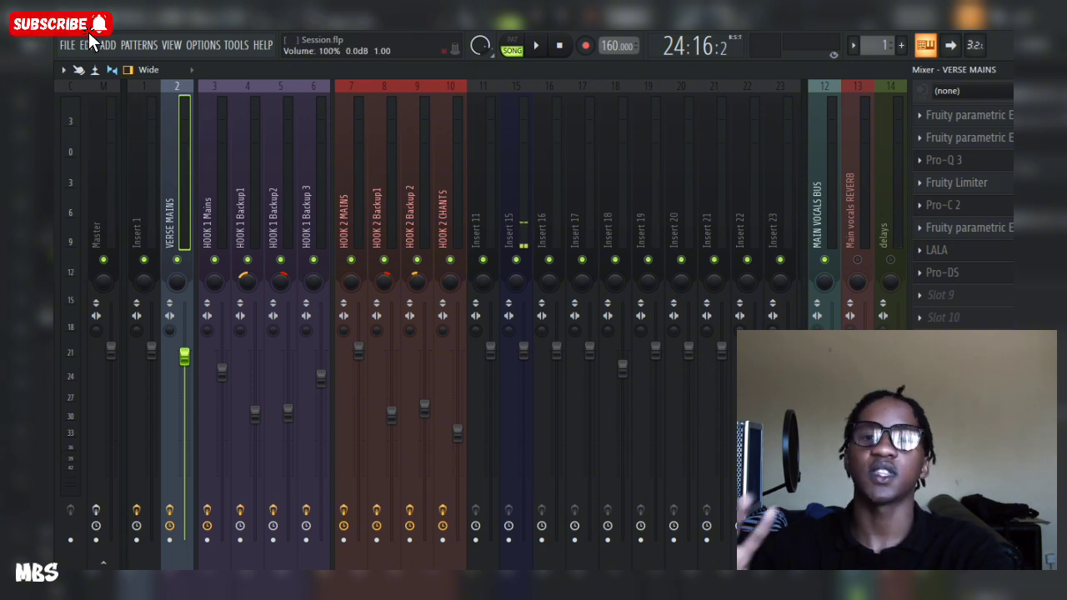
key(space)
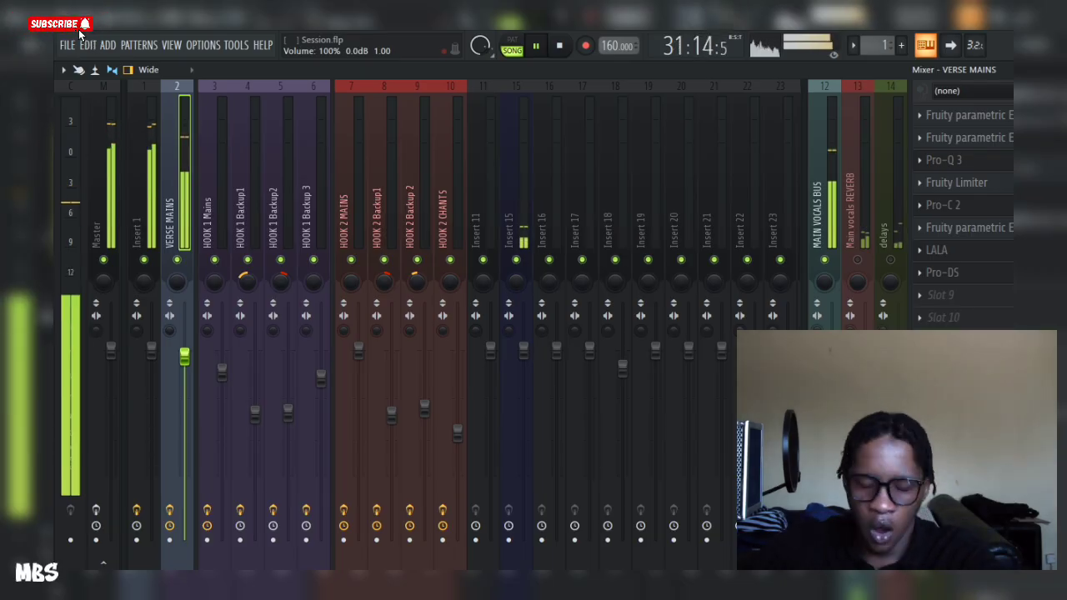
key(space)
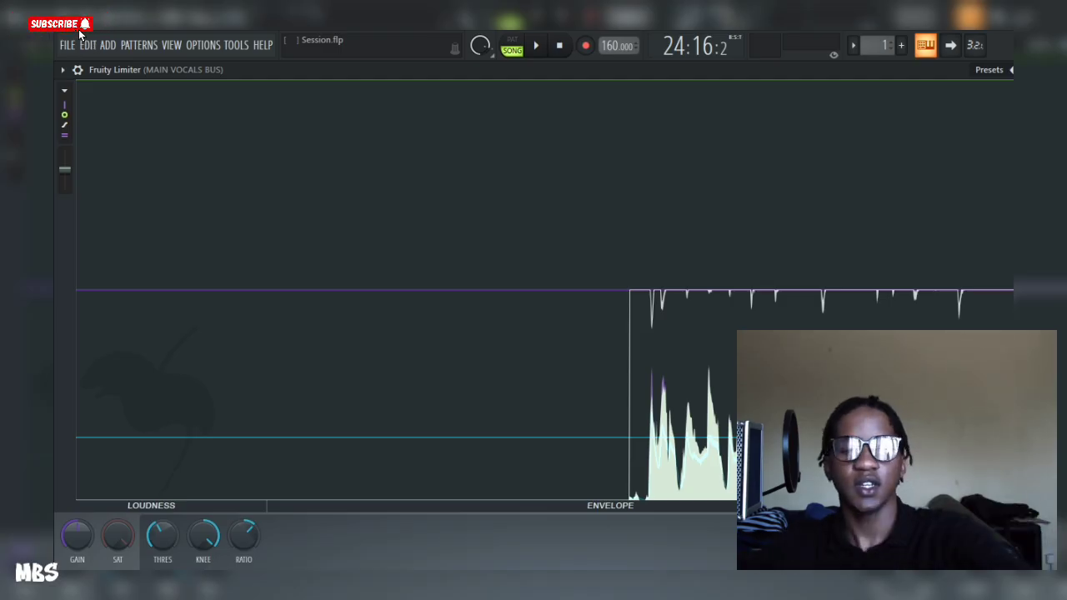
Step: Switch to the MAIN VOCALS BUS insert in the mixer and inspect its first Fruity Compressor
key(F9)
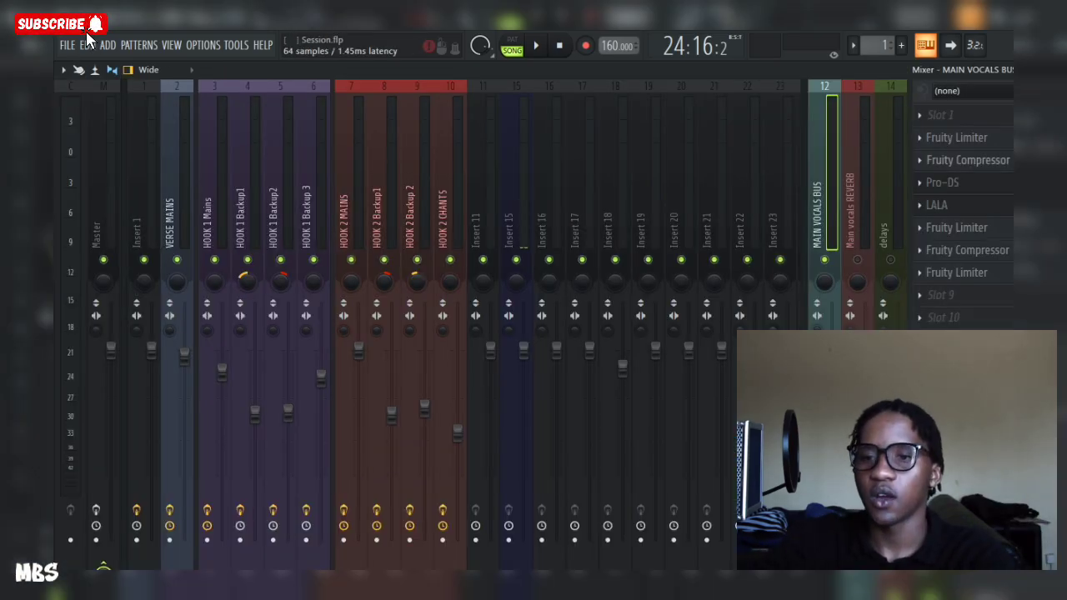
click(967, 160)
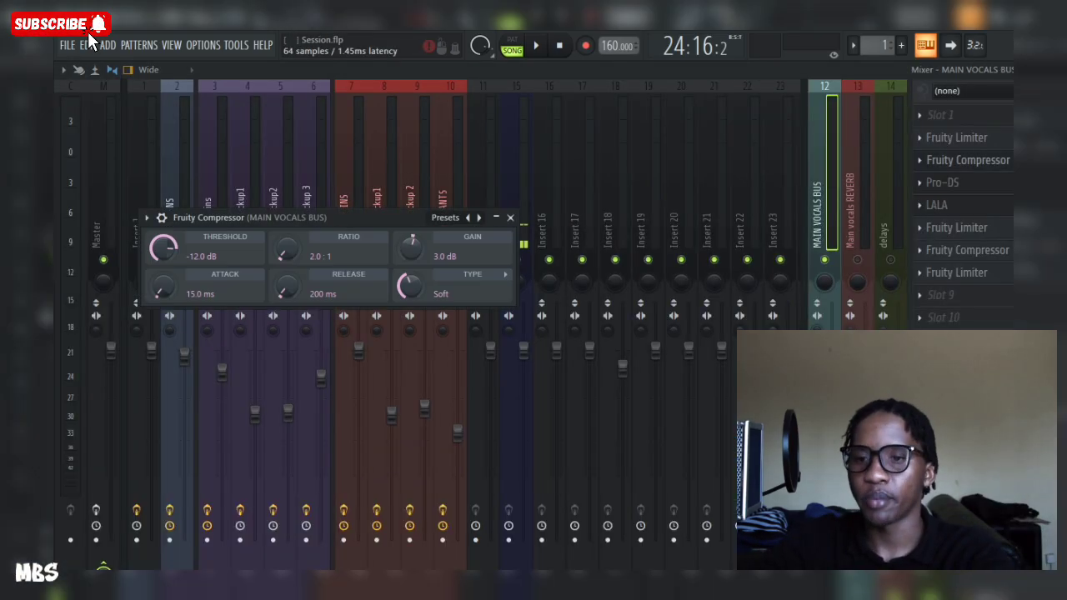
click(146, 217)
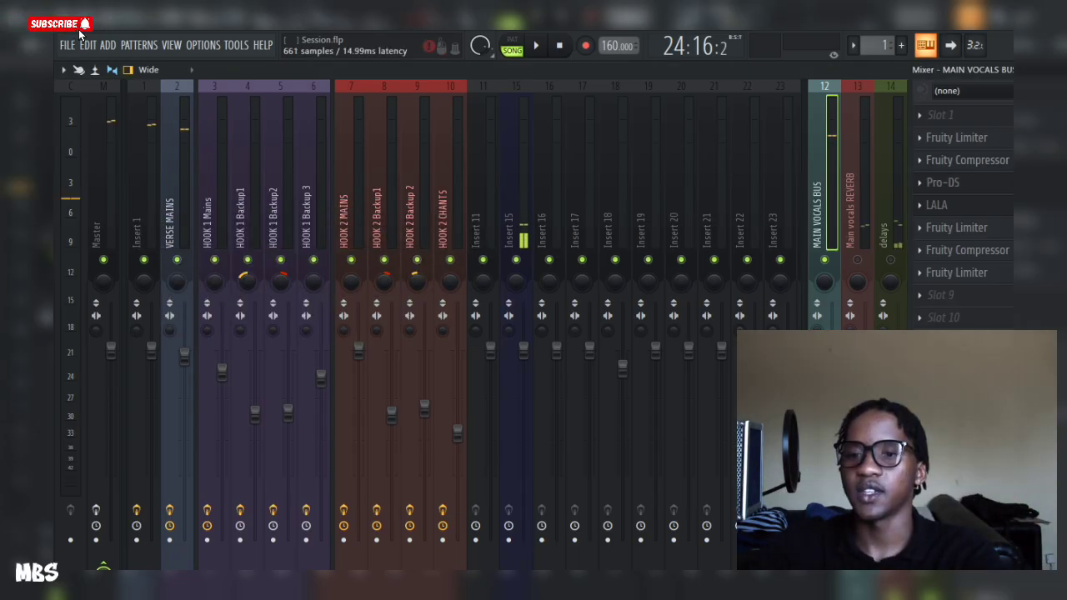
Step: Inspect the Pro-DS de-esser on MAIN VOCALS BUS, then open the LALA leveling amplifier and reposition its window
click(943, 182)
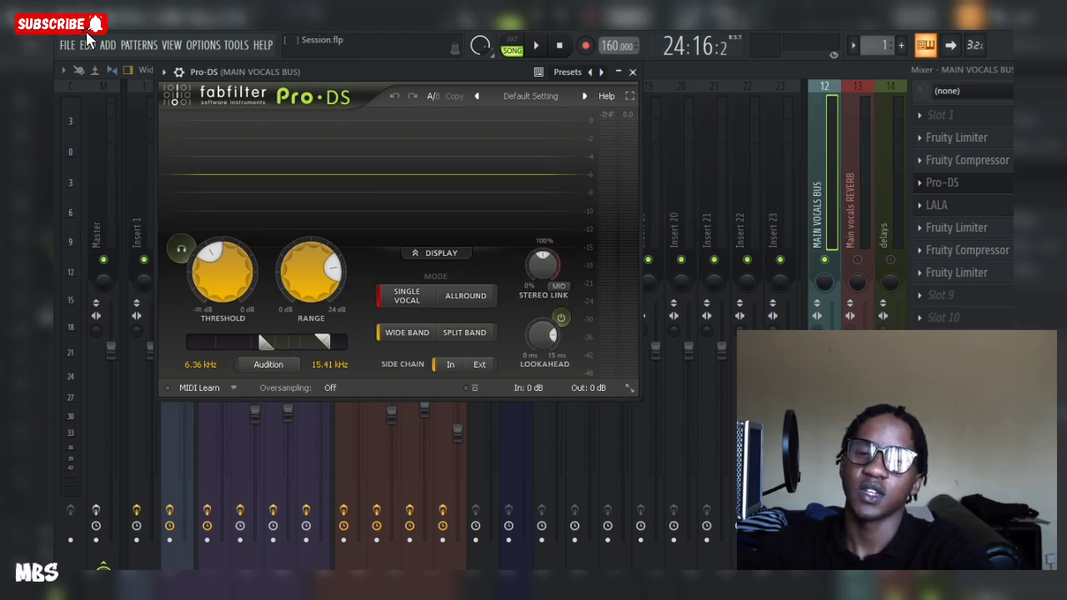
key(Escape)
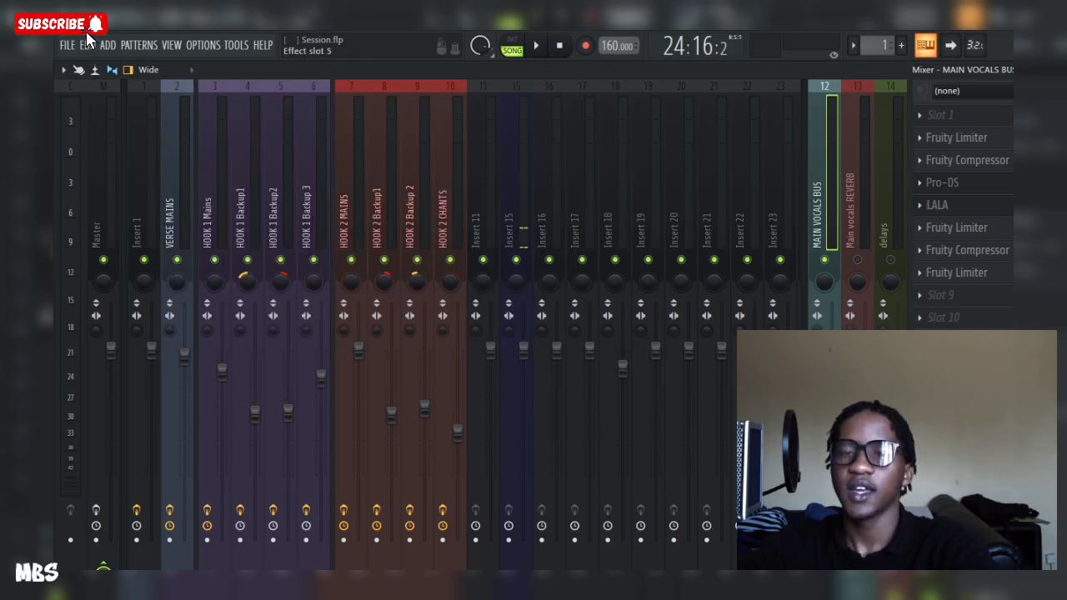
click(938, 205)
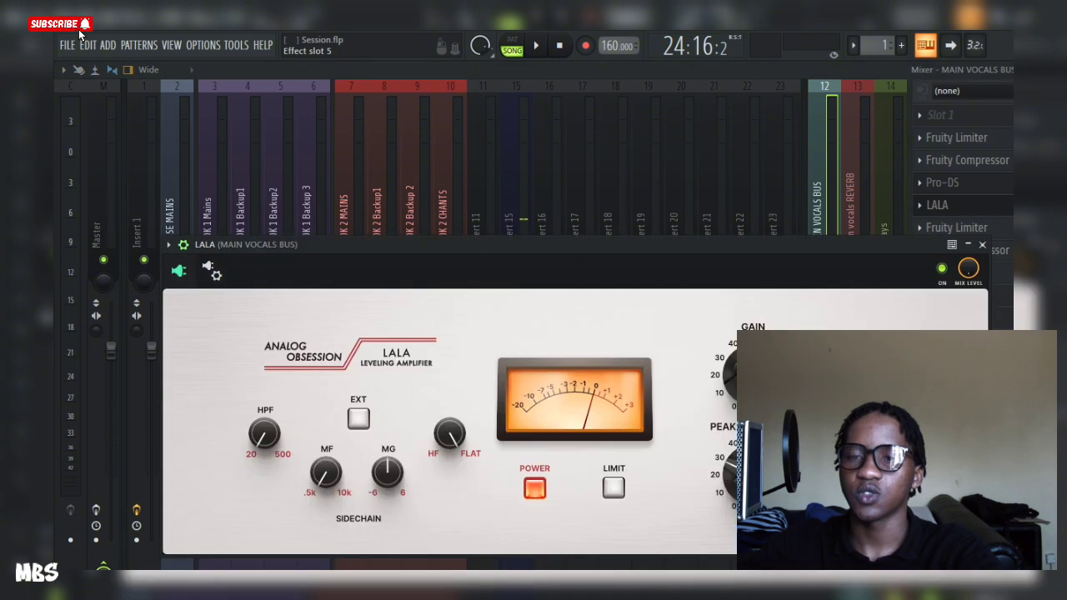
drag(616, 246, 598, 176)
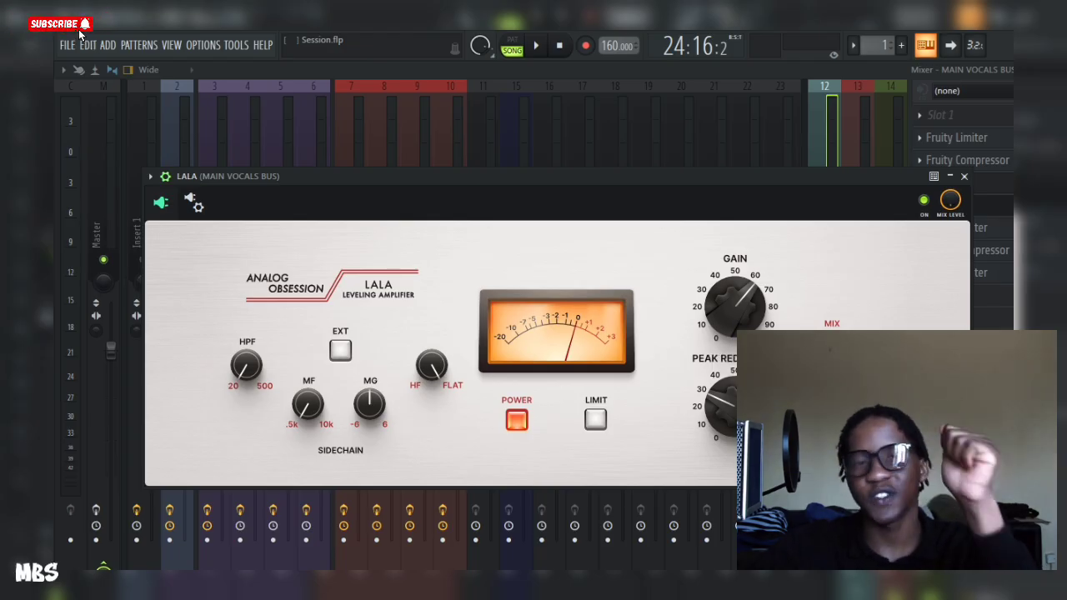
Step: Open the first Fruity Limiter on MAIN VOCALS BUS, reposition its window, and play back the mix through it
mouse_move(743, 406)
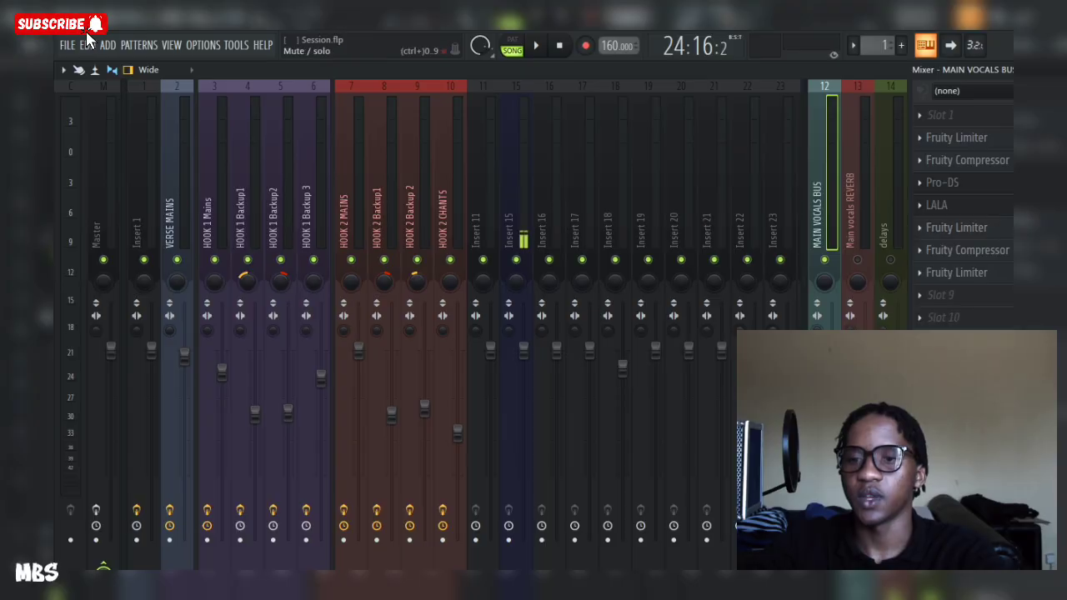
click(955, 137)
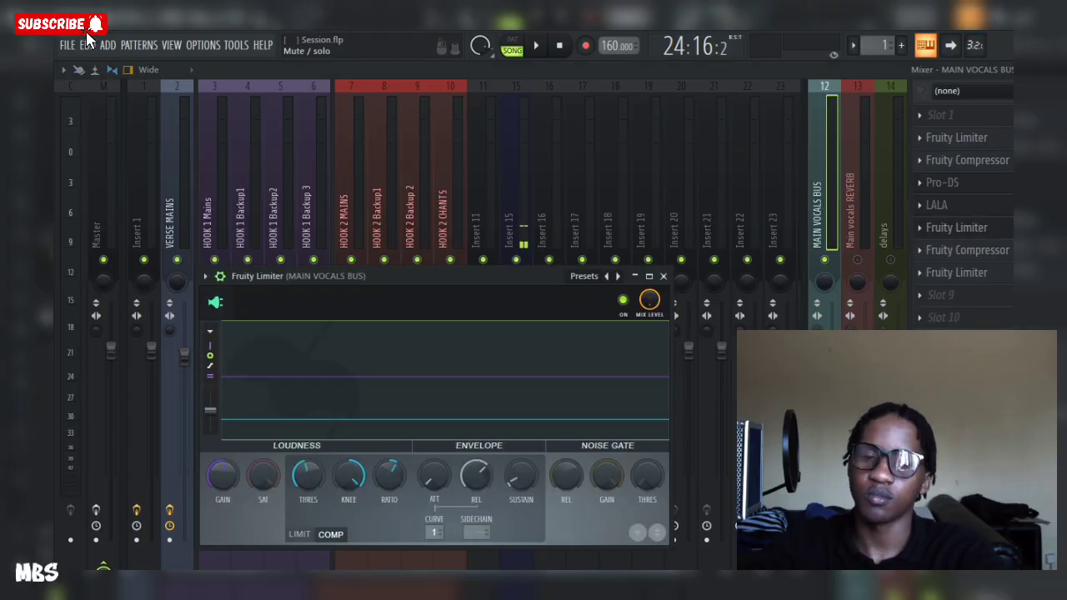
drag(467, 275, 465, 212)
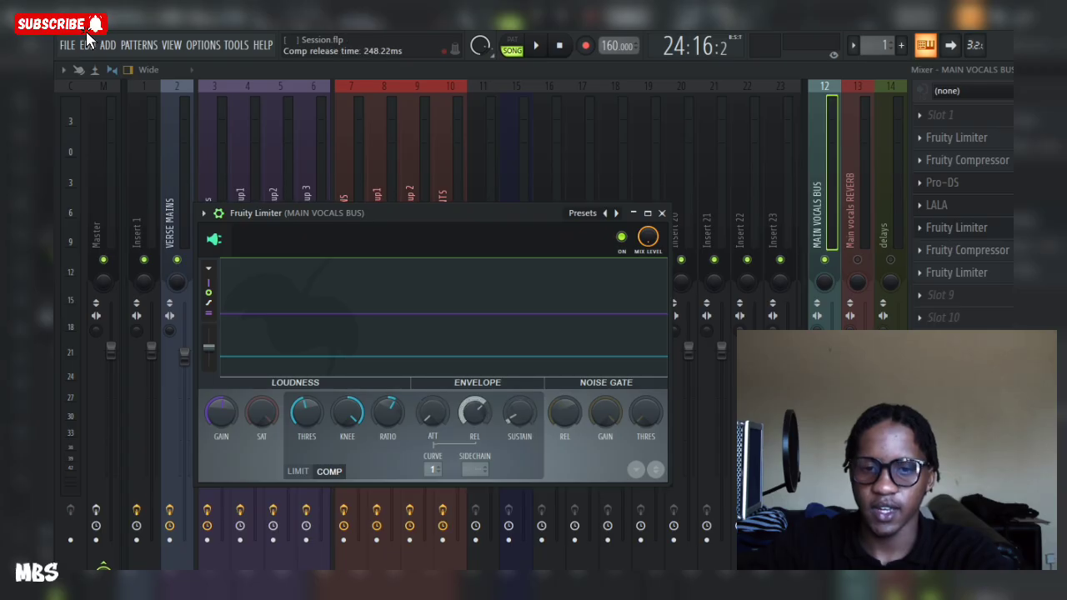
key(space)
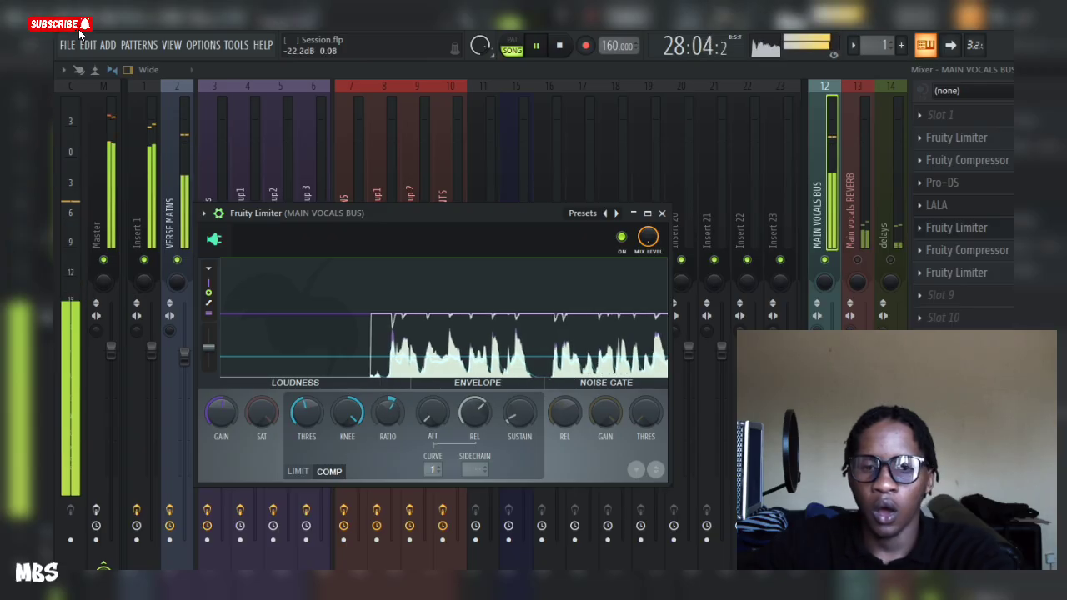
key(space)
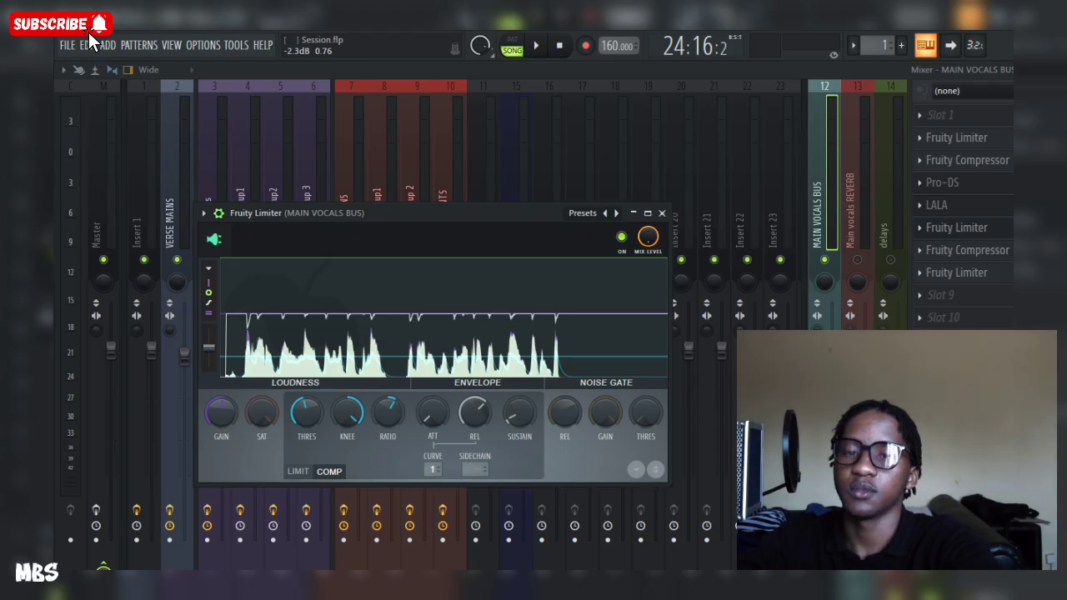
Step: Close the limiter, inspect the second Fruity Compressor on MAIN VOCALS BUS, and play back the mix briefly
key(Escape)
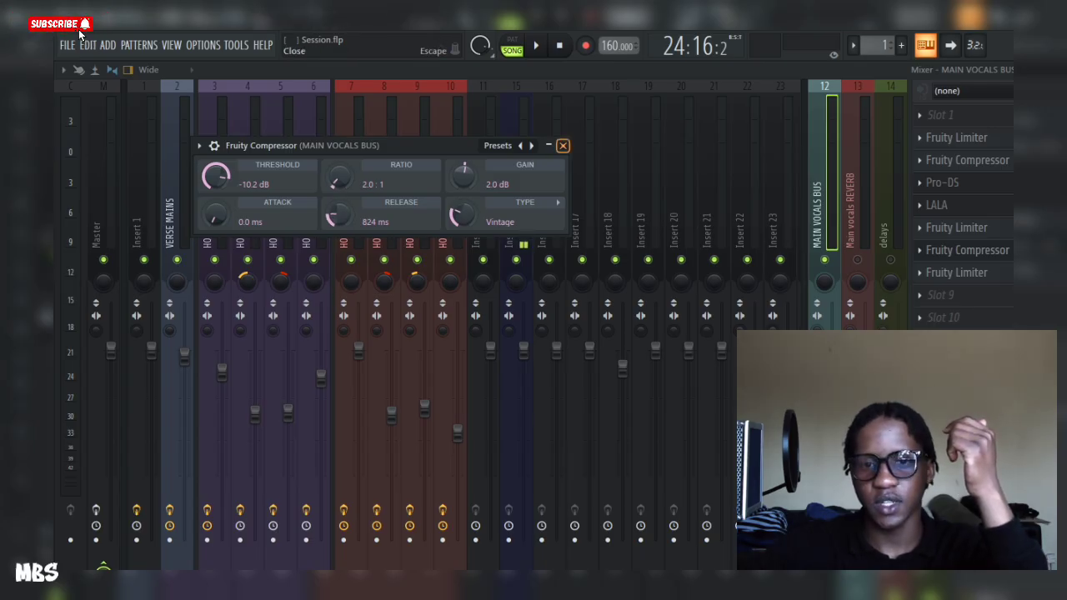
click(563, 146)
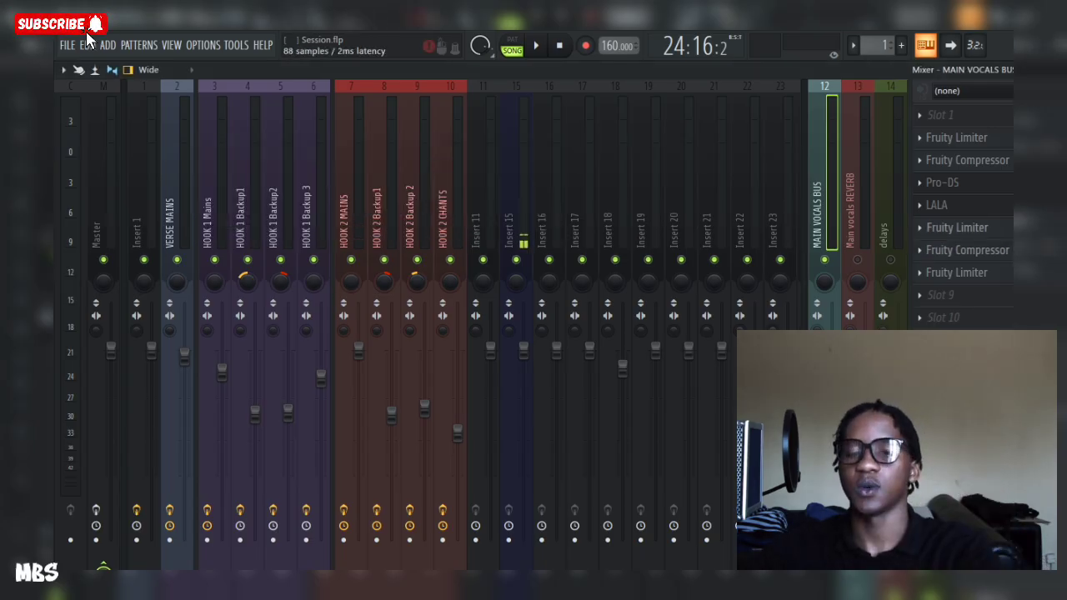
key(space)
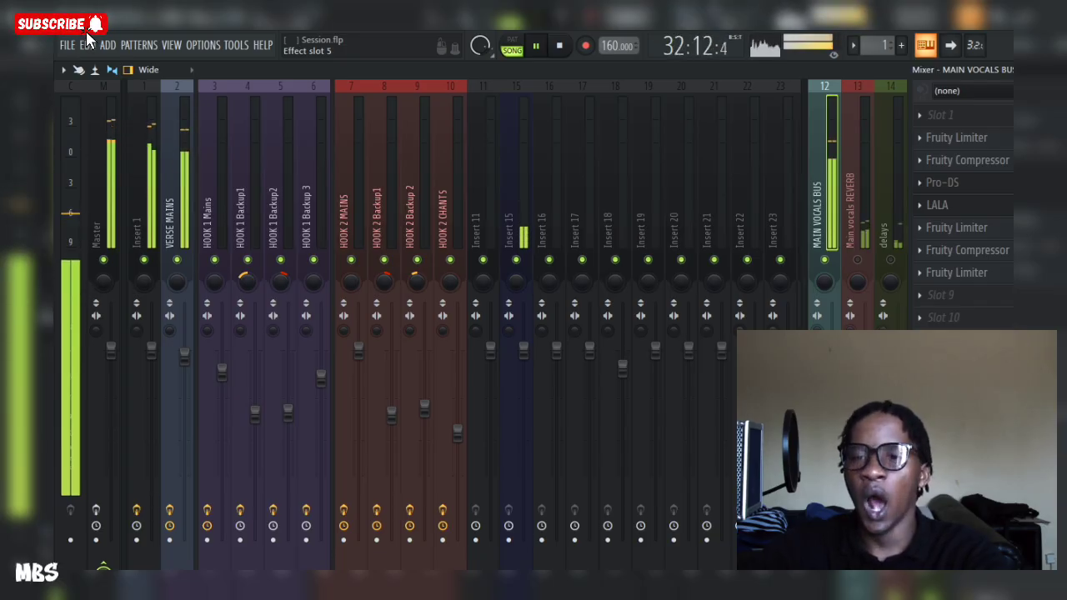
key(space)
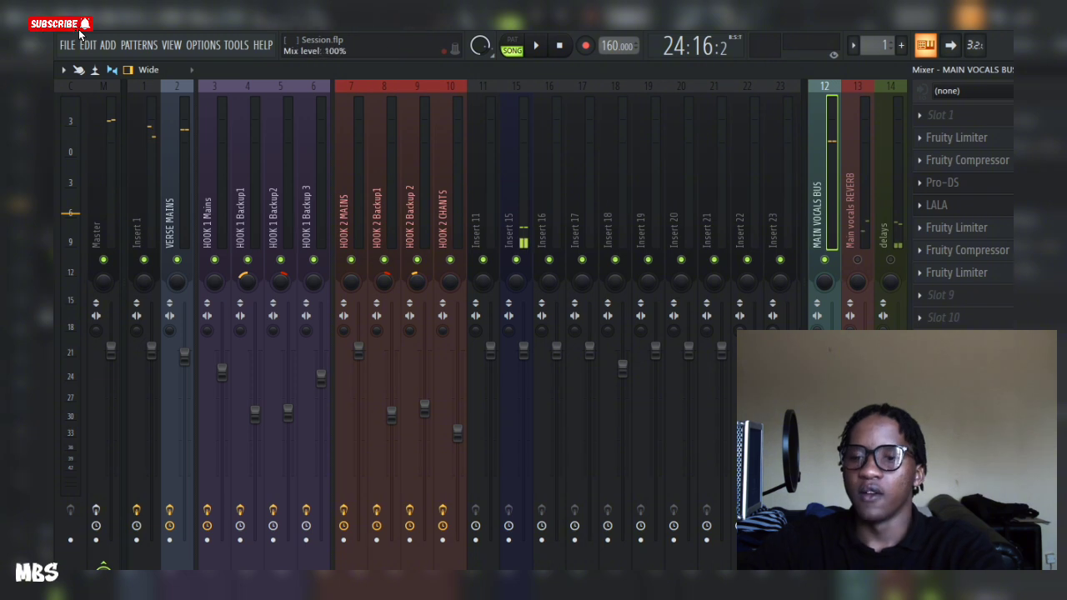
Step: Open the last Fruity Limiter on MAIN VOCALS BUS, play back the mix through it, then close it and stop
click(956, 273)
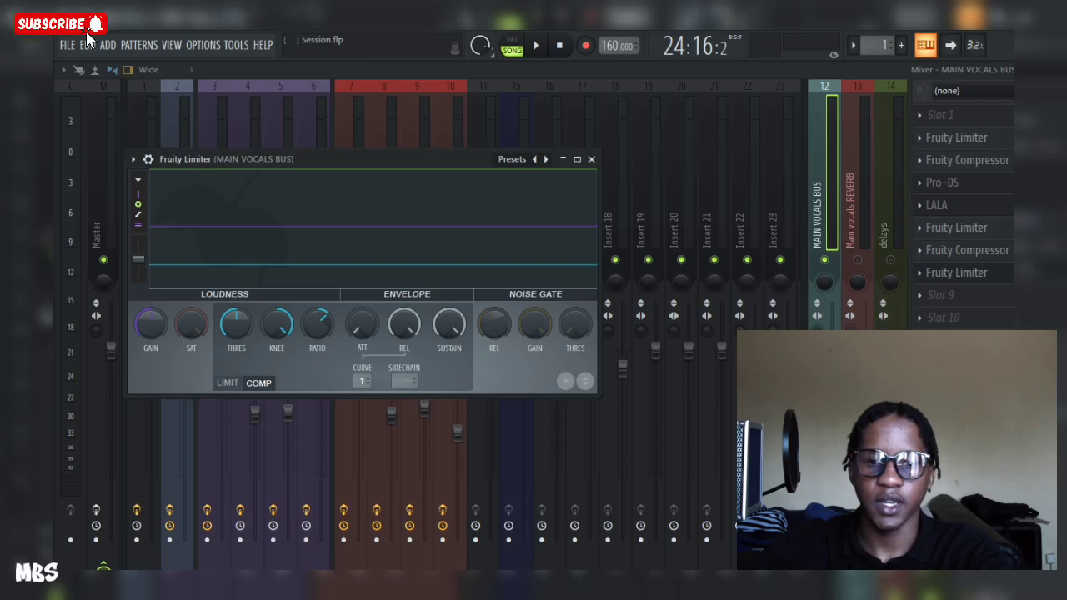
key(space)
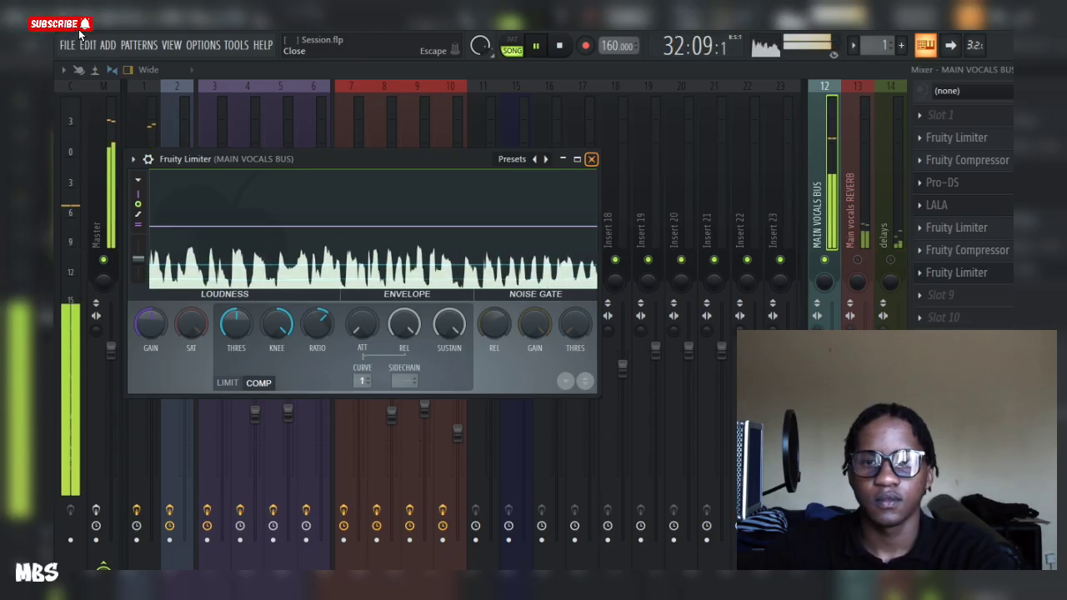
key(Escape)
key(space)
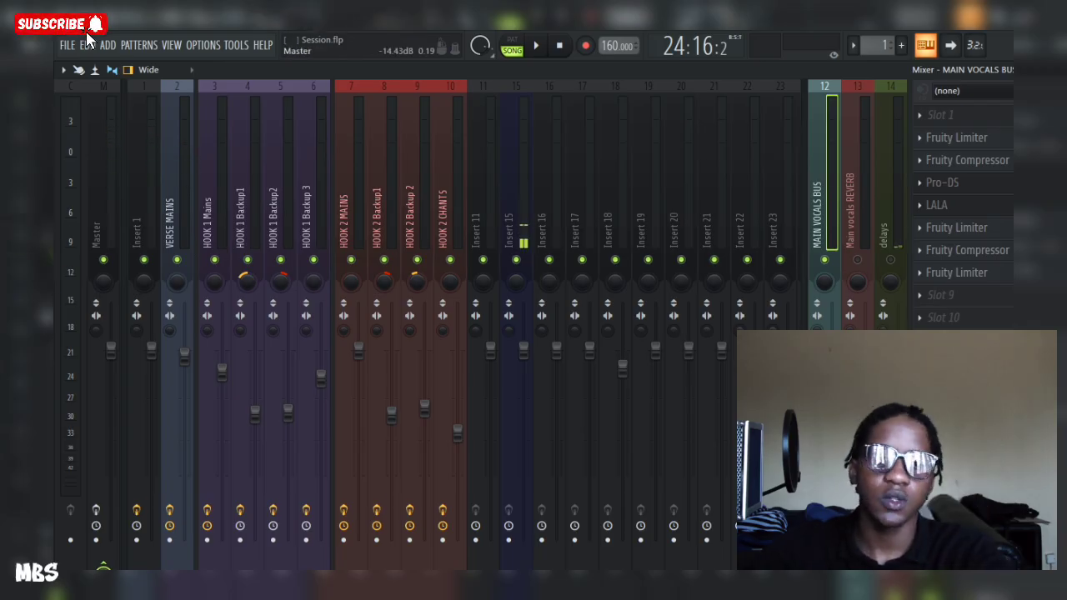
Step: Browse the insert chains of the Master, MAIN VOCALS BUS, Main vocals REVERB and delays channels
click(103, 175)
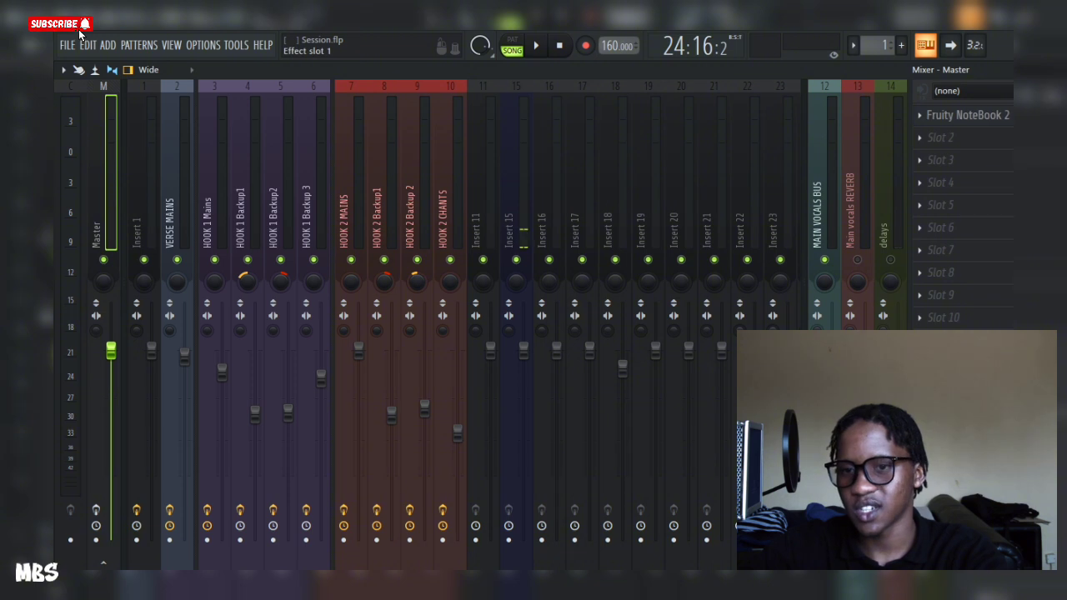
click(967, 115)
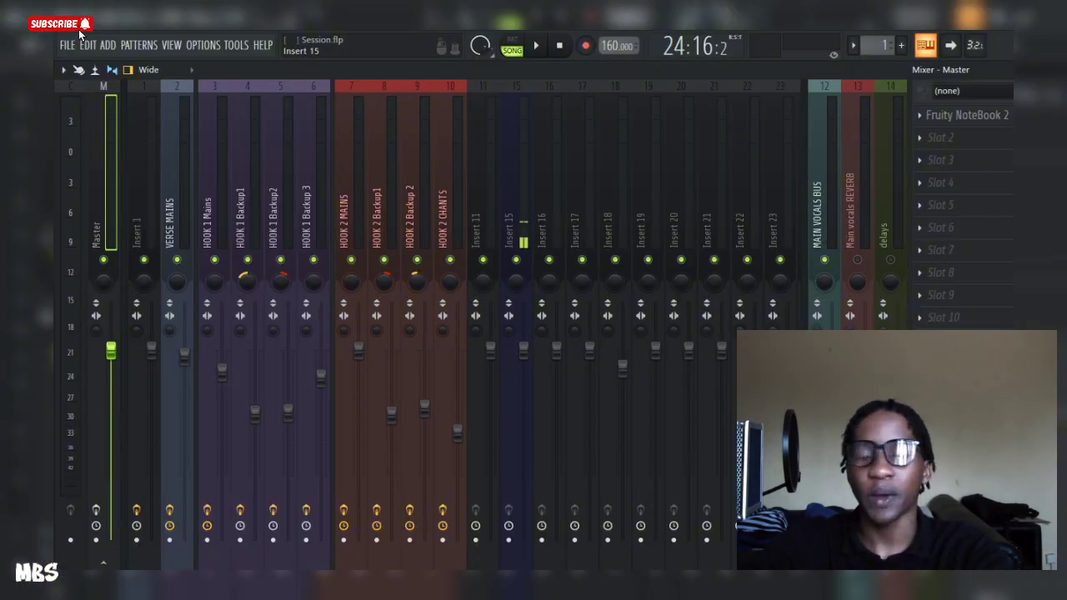
click(821, 200)
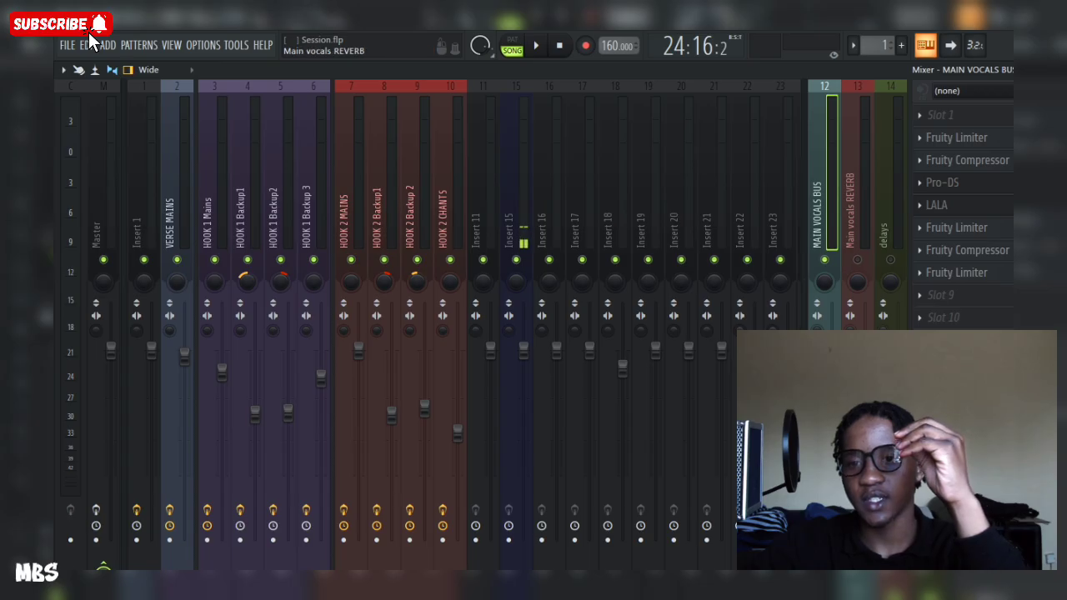
click(856, 192)
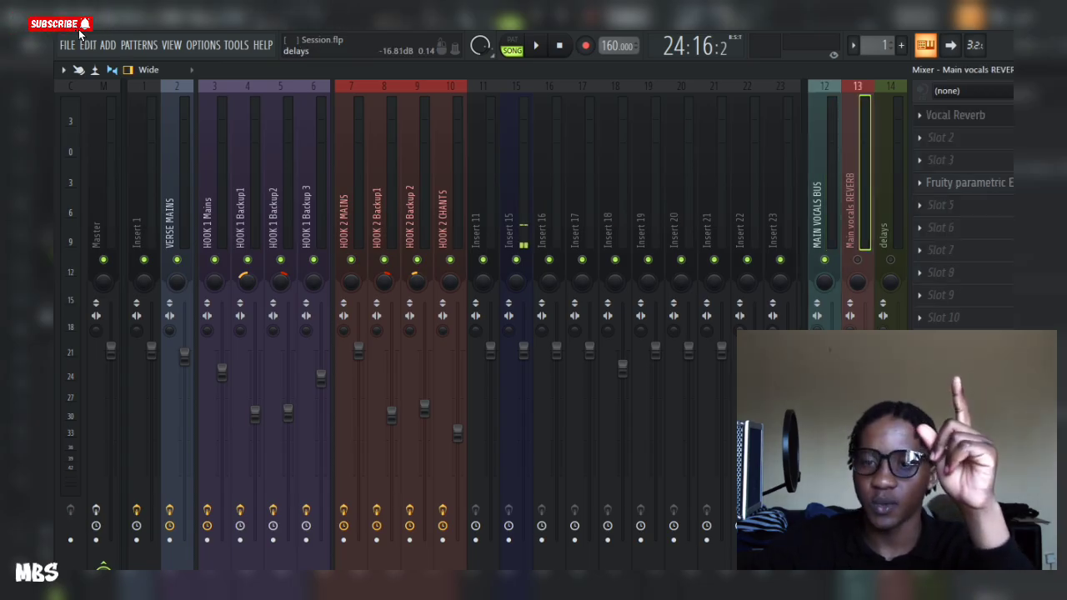
click(883, 200)
click(820, 215)
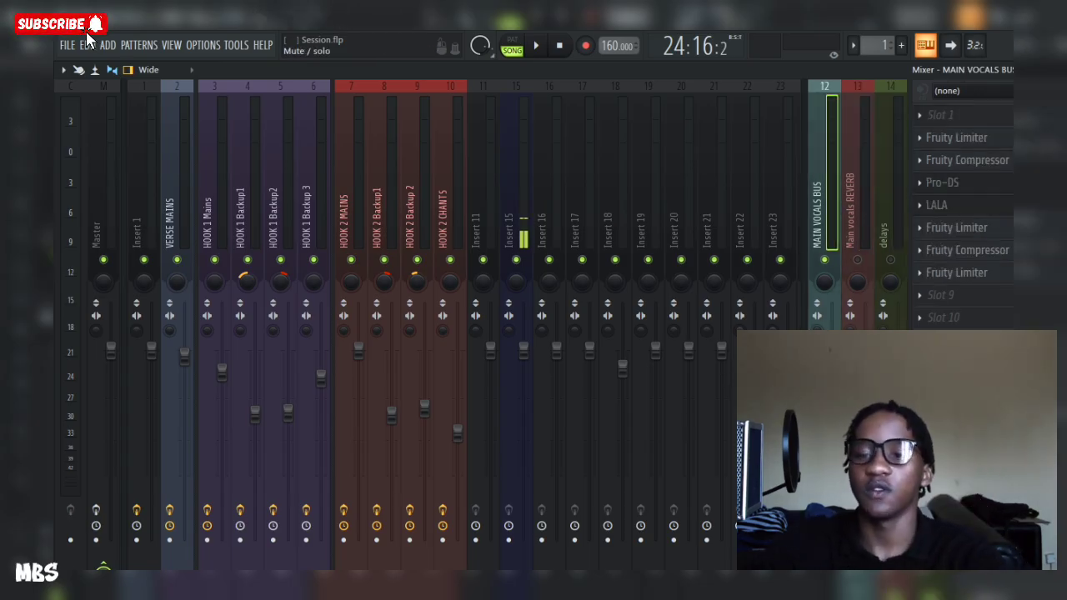
click(855, 196)
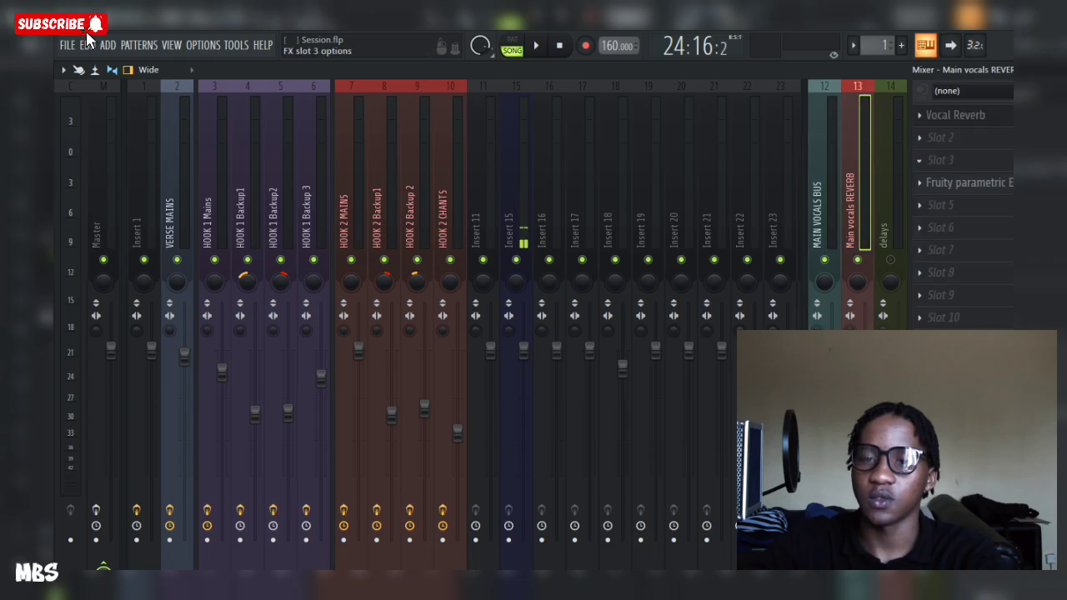
Step: Open the Vocal Reverb on the Main vocals REVERB channel and play back the mix with the reverb
click(956, 115)
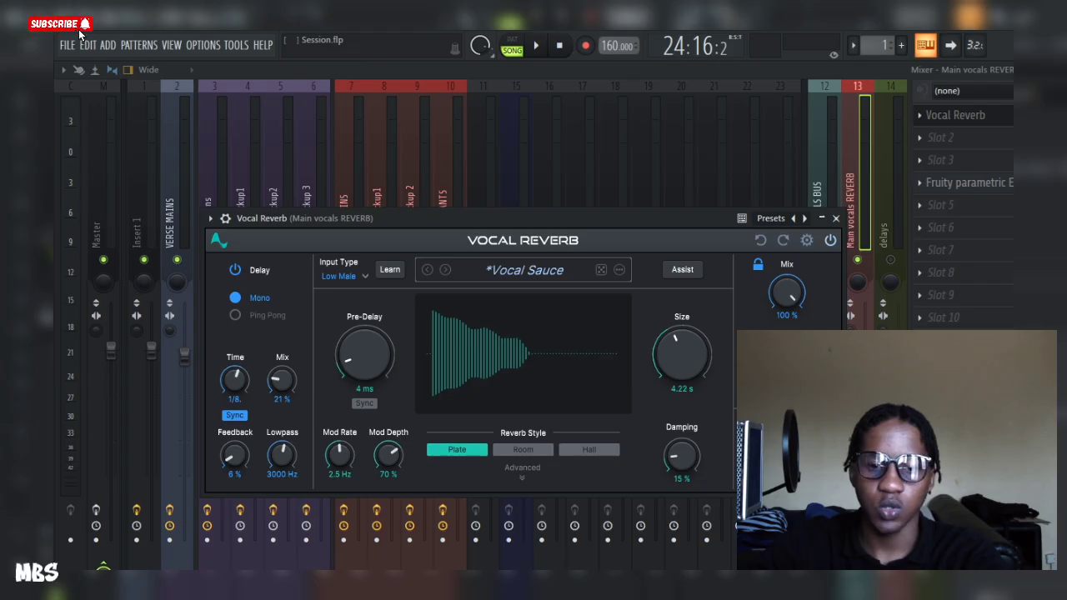
click(967, 183)
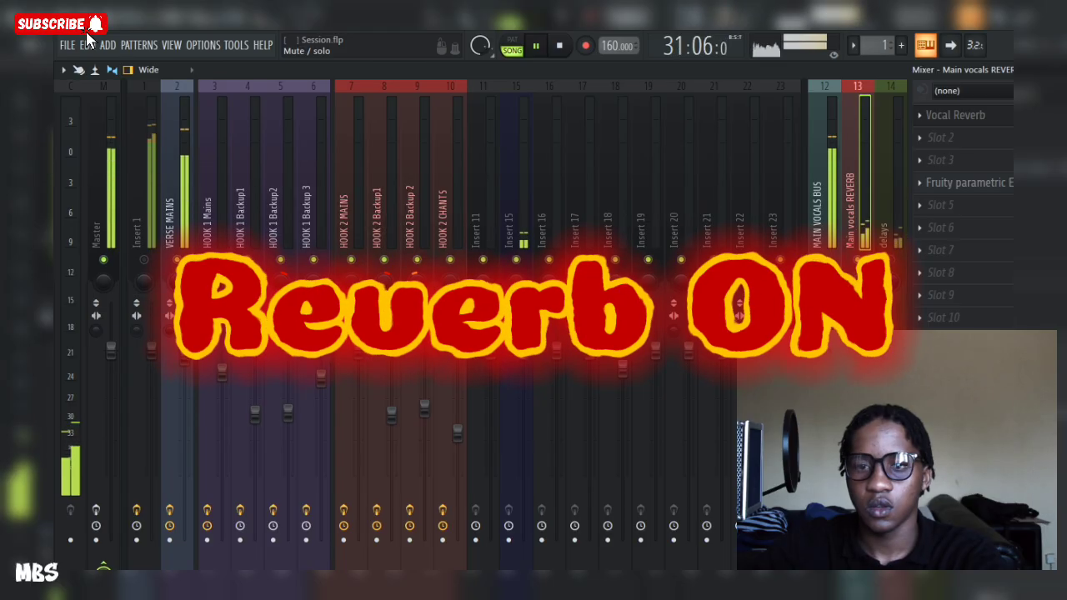
key(space)
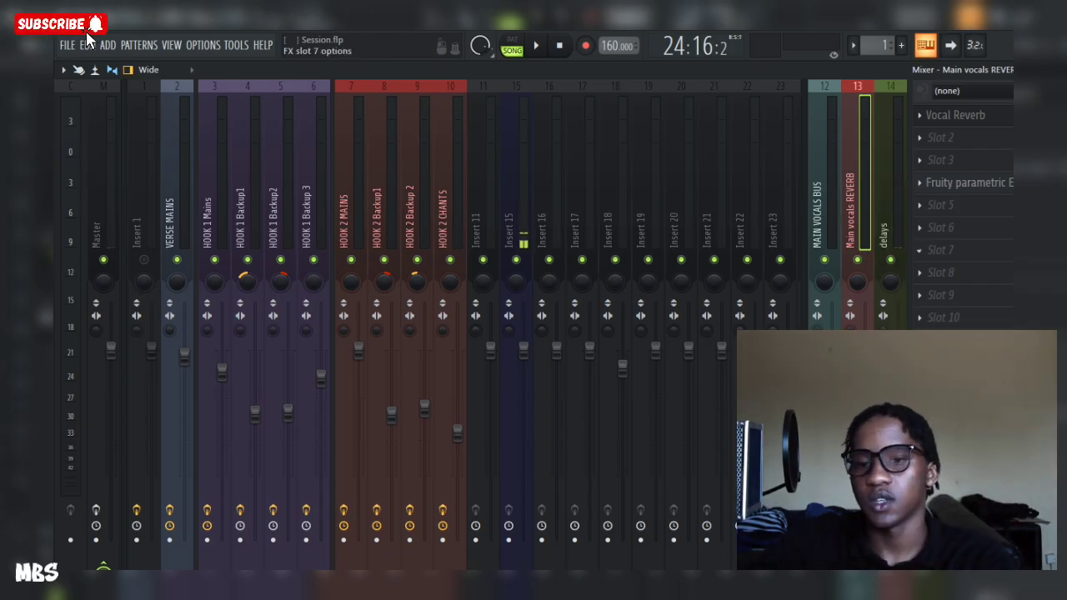
key(space)
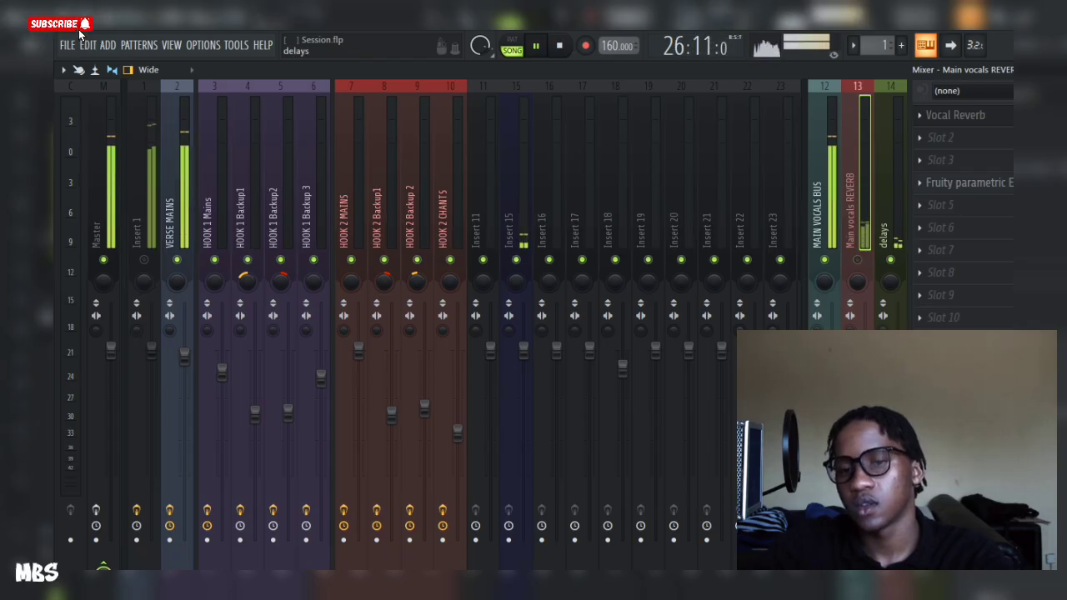
Step: Select the delays channel, stop playback, and inspect its ValhallaDelay plugin
key(Right)
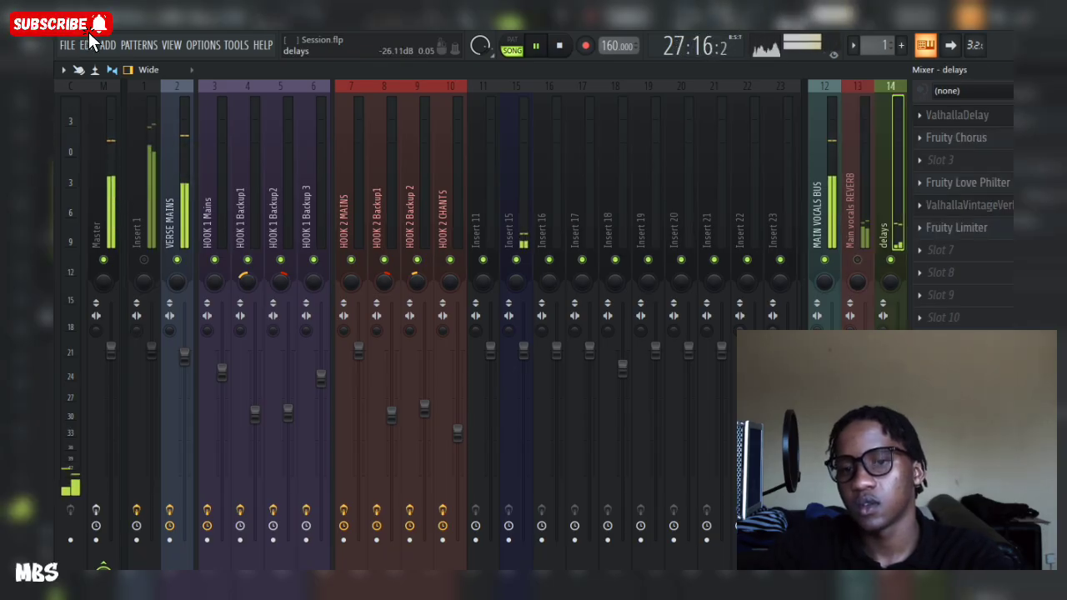
key(space)
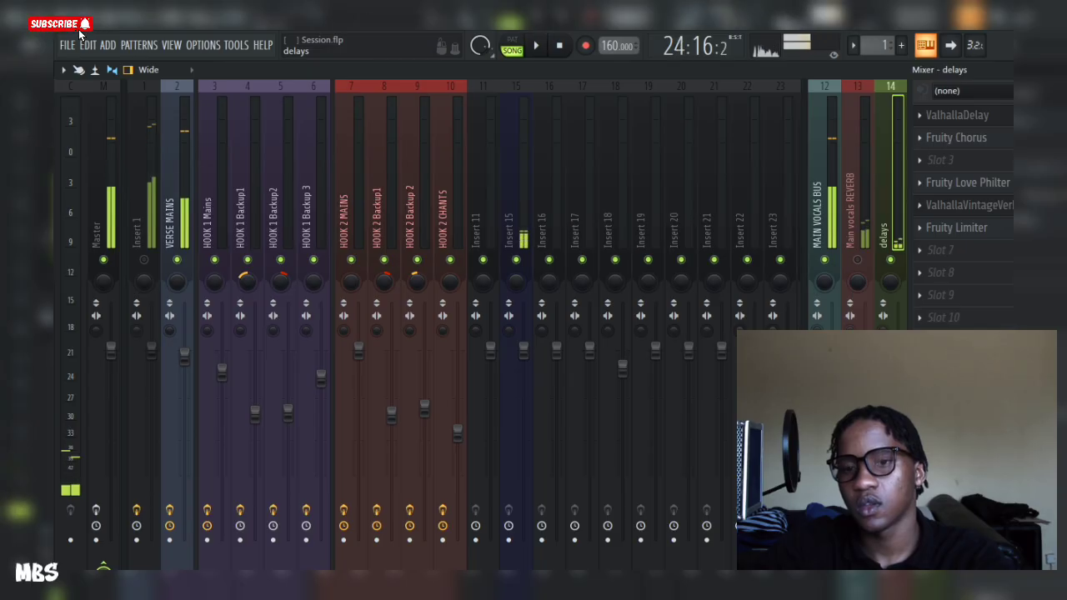
click(956, 115)
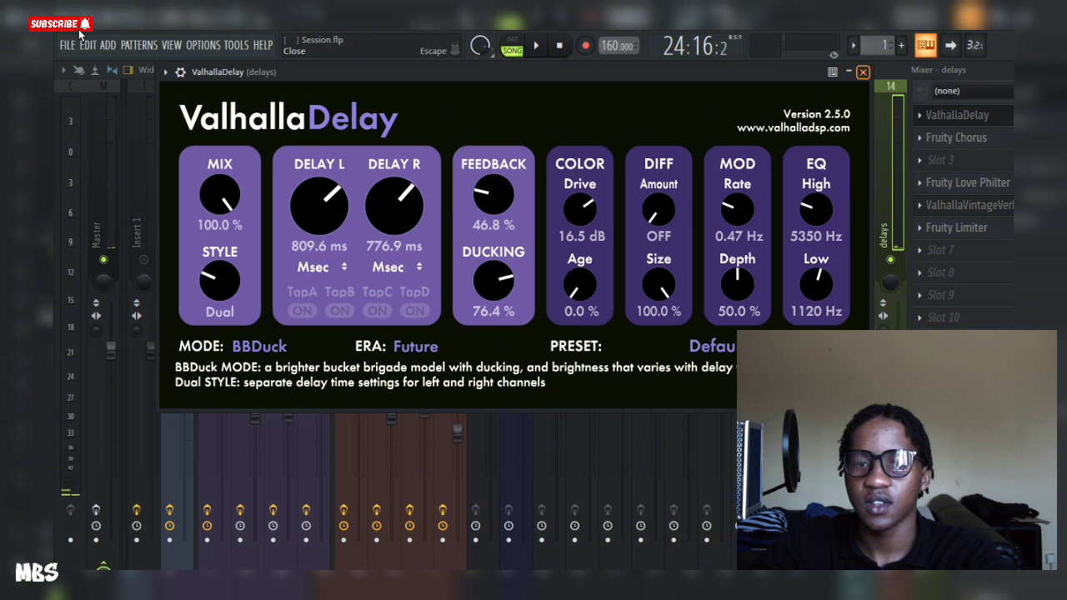
click(862, 72)
Step: Inspect the Fruity Chorus, ValhallaVintageVerb and Fruity Limiter effects on the delays channel
click(957, 138)
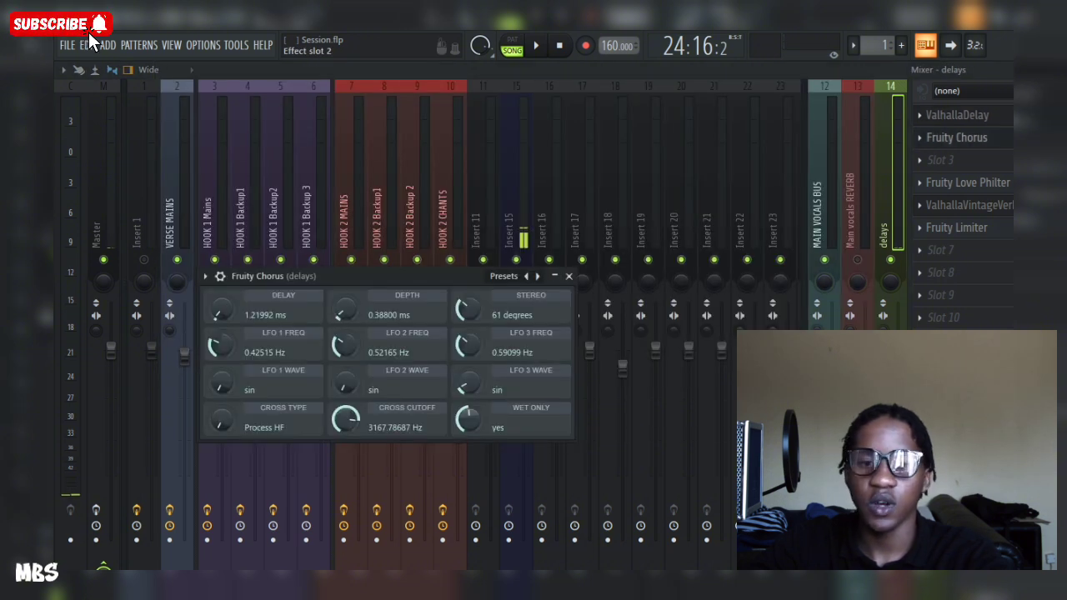
click(956, 137)
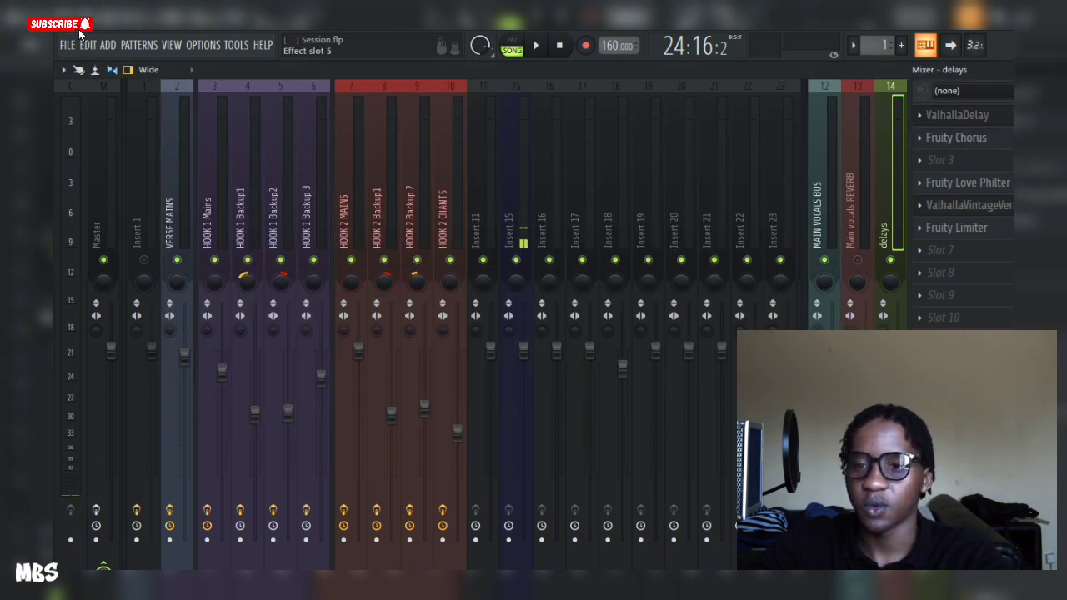
click(966, 205)
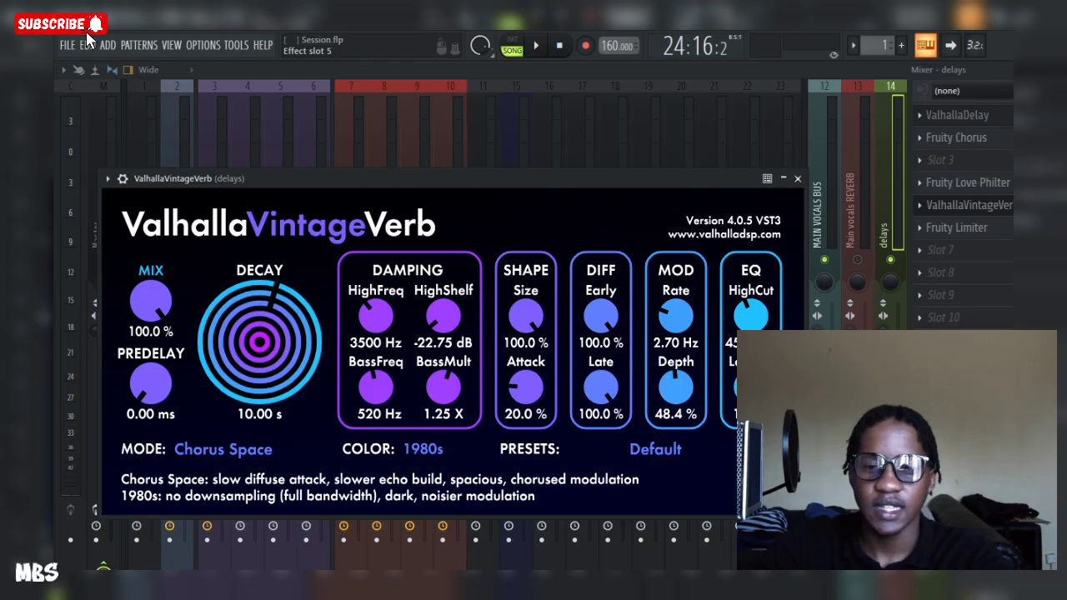
click(967, 205)
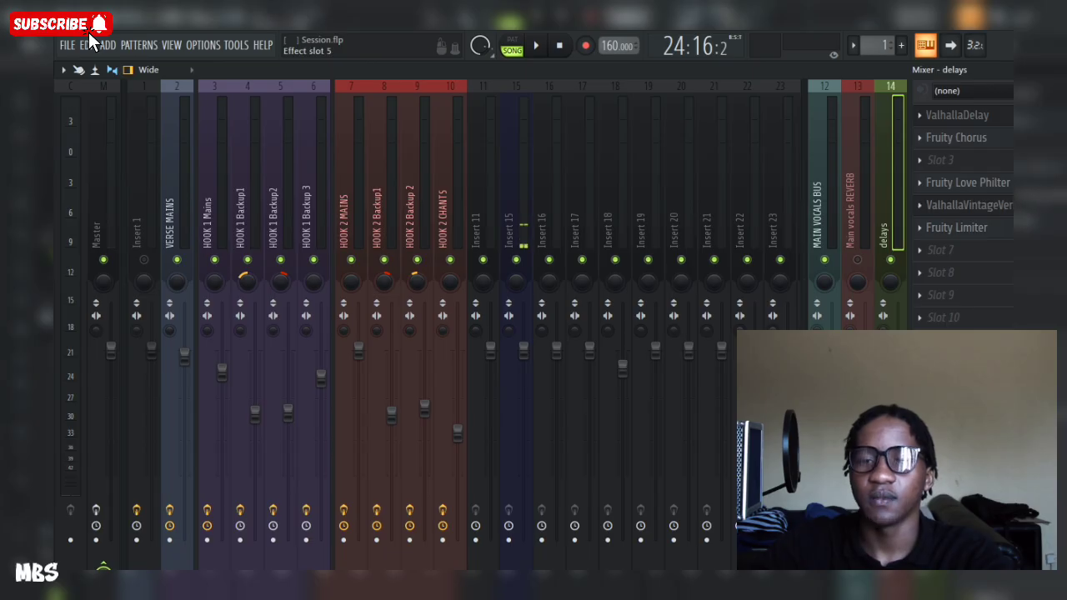
click(956, 227)
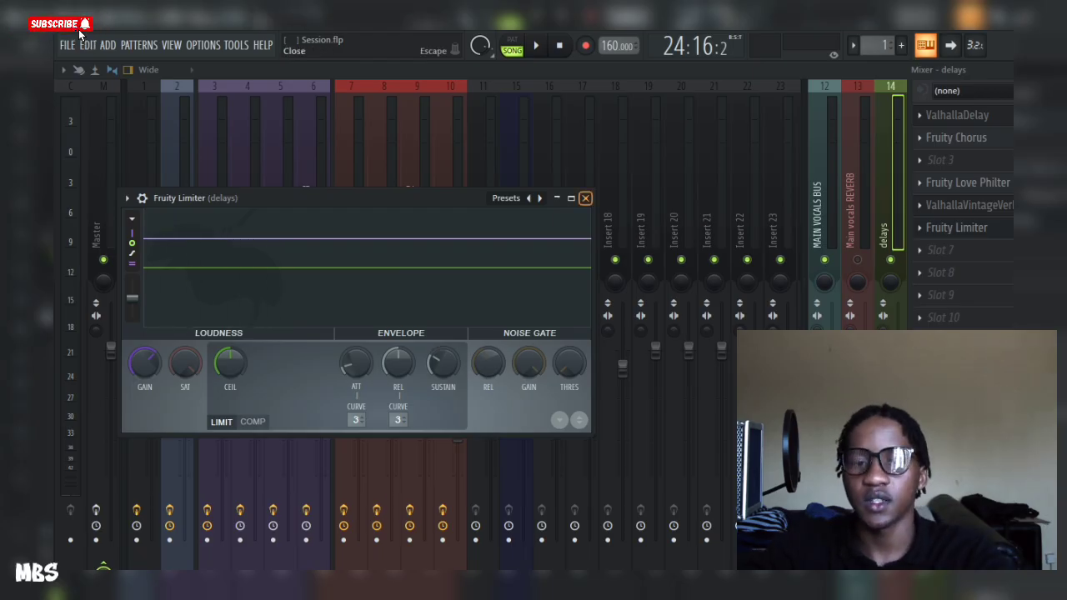
key(Escape)
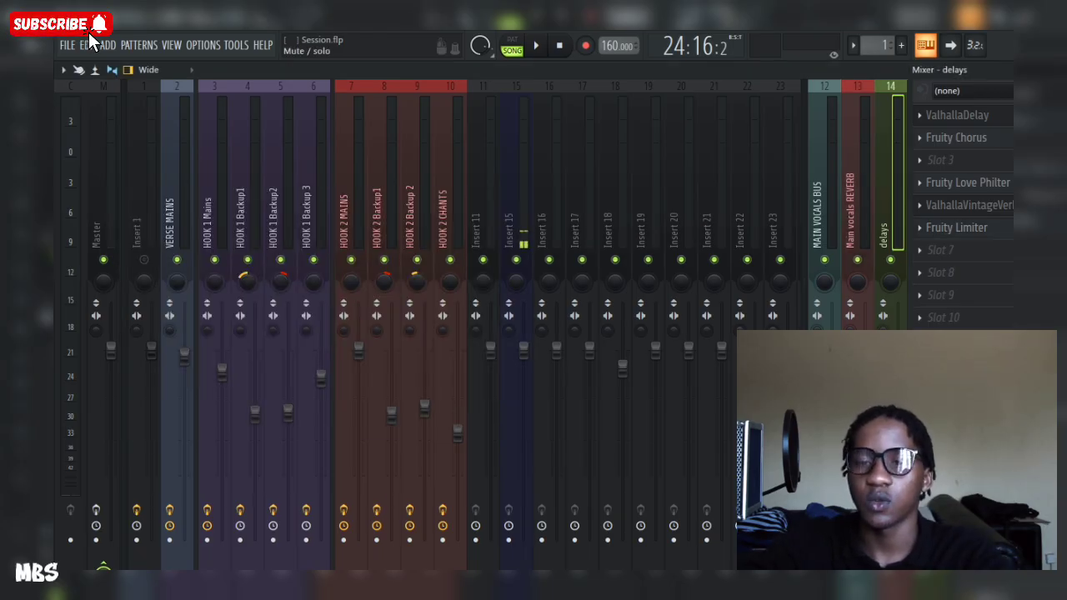
Step: Play back the full vocal mix, stop, and restart playback
key(space)
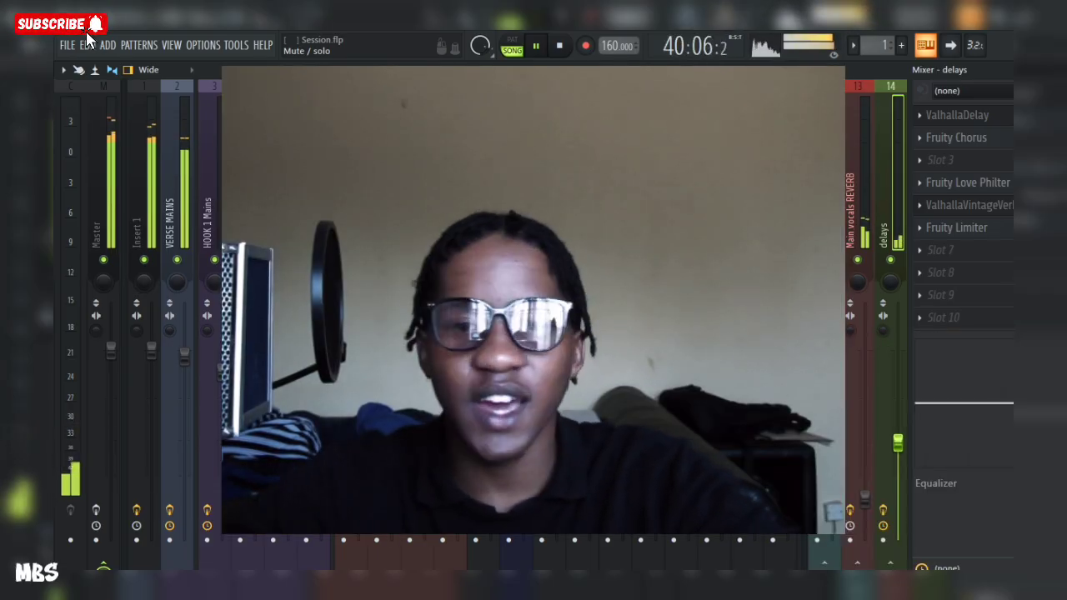
key(space)
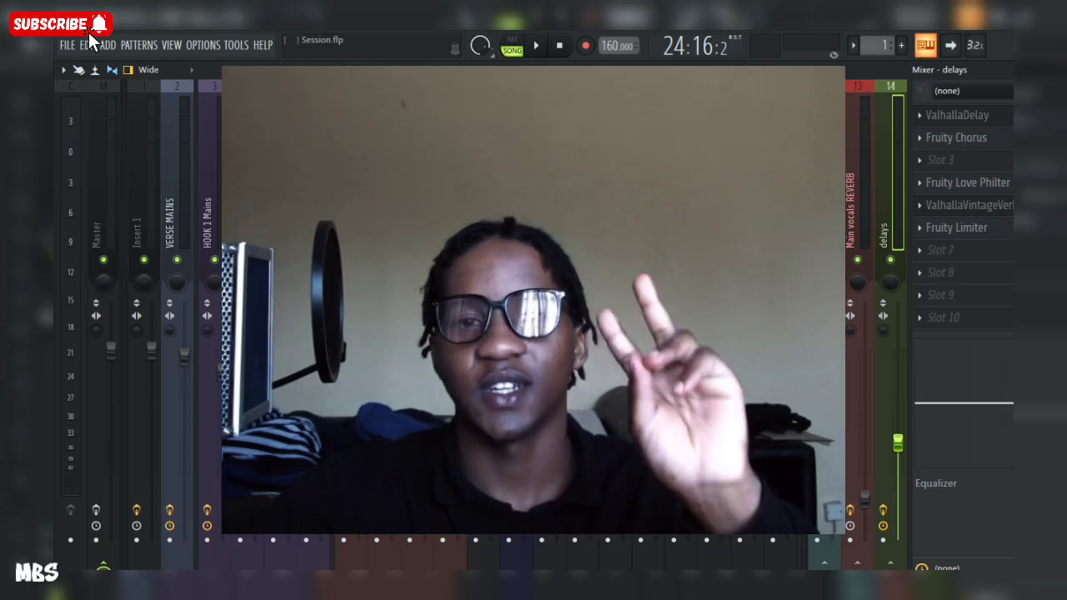
key(space)
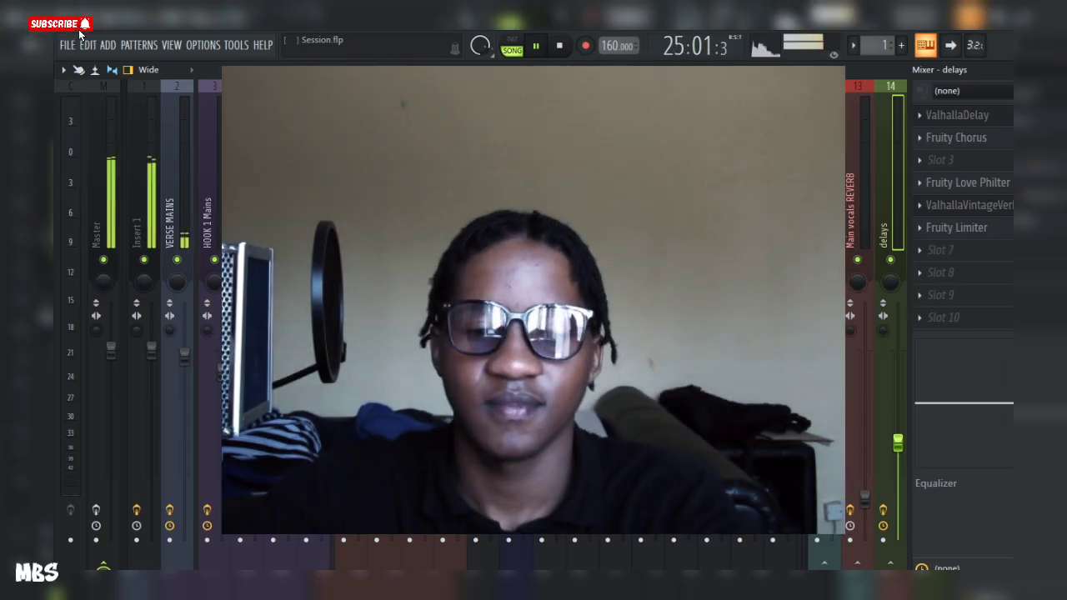